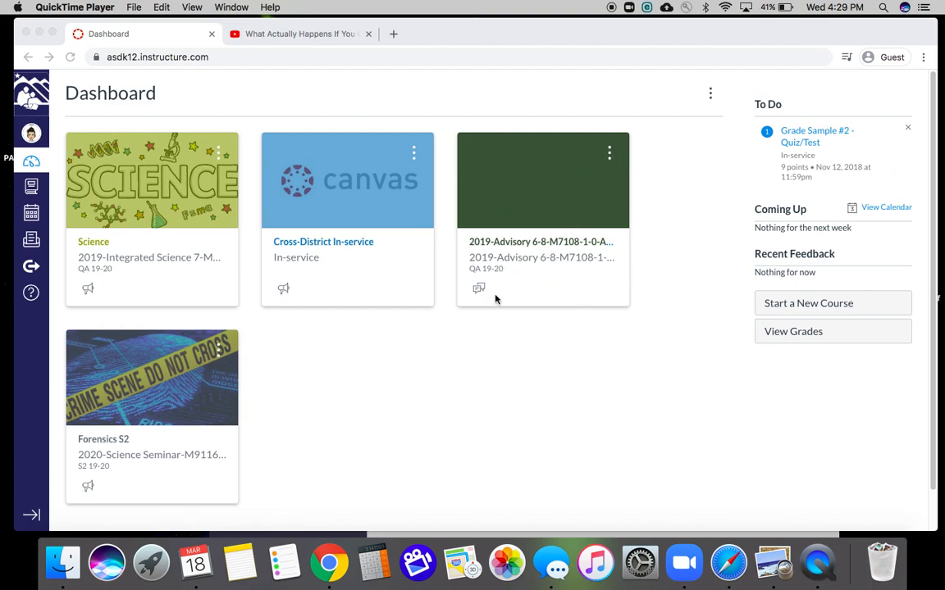
Give the 2019-Advisory course card the nickname Advisory and the colour #E71F63.
left_click(610, 158)
left_click(609, 156)
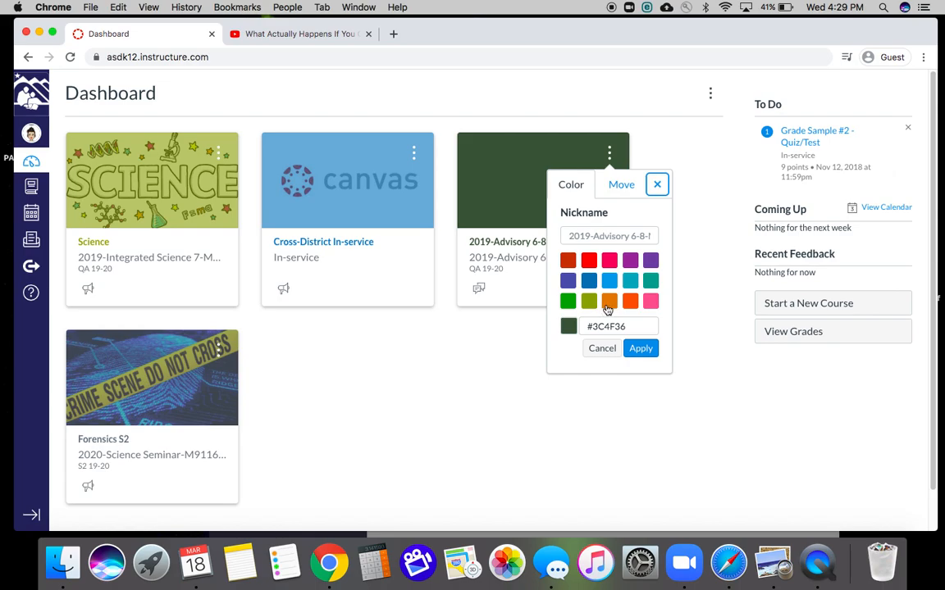
left_click(610, 263)
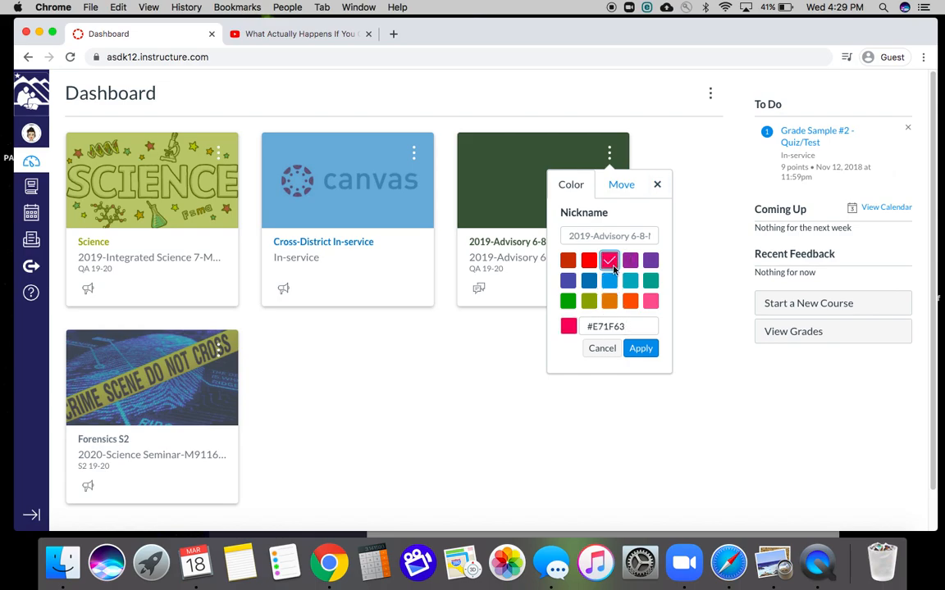
left_click(615, 236)
type("Advisory")
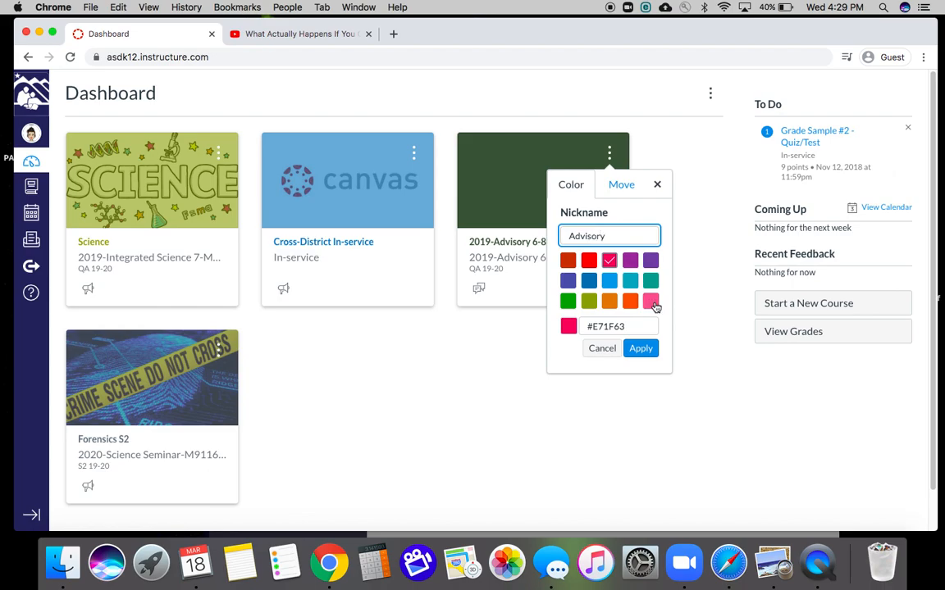
left_click(640, 348)
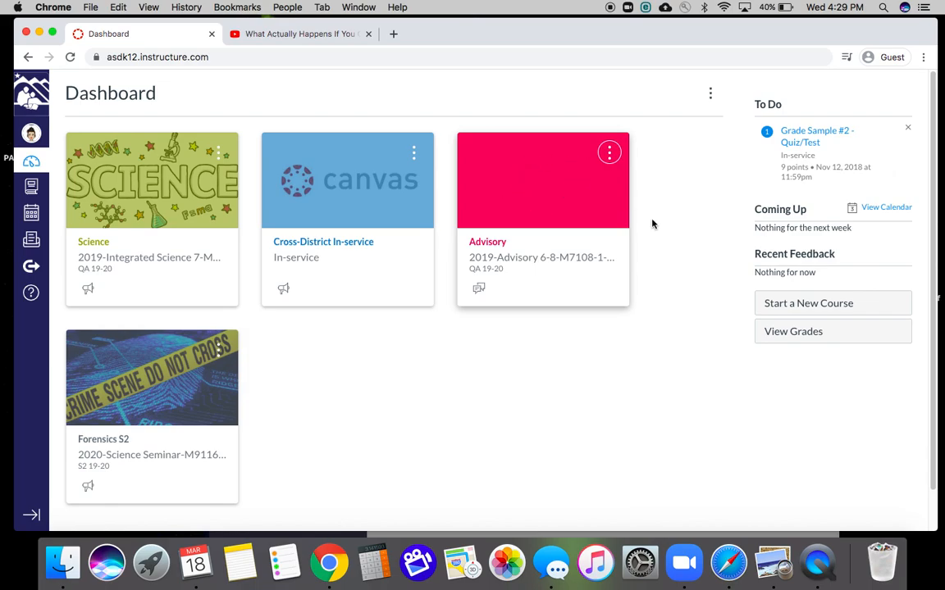
Open the Advisory course and go to the course details in its settings.
left_click(492, 247)
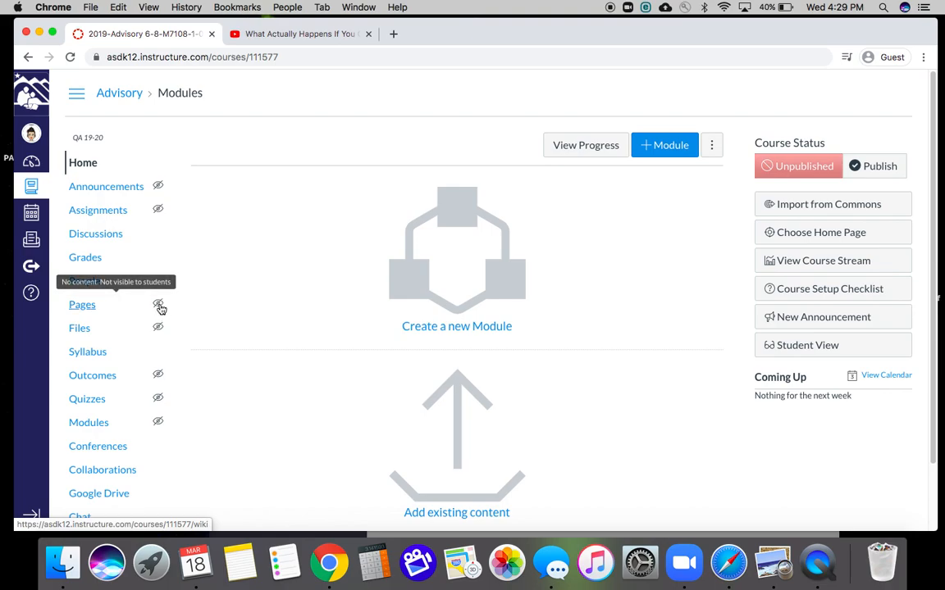
scroll(116, 420, "down", 2)
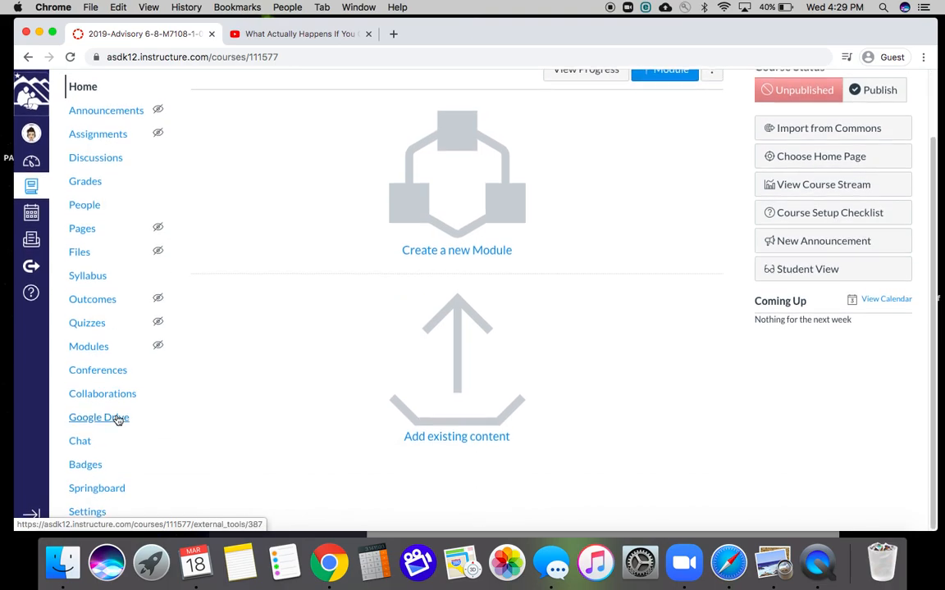
left_click(94, 513)
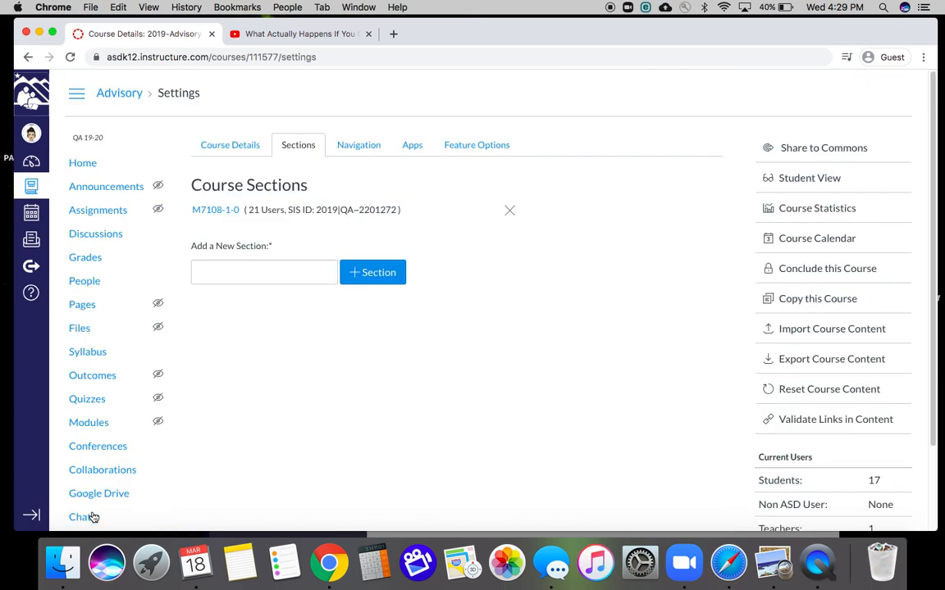
left_click(231, 143)
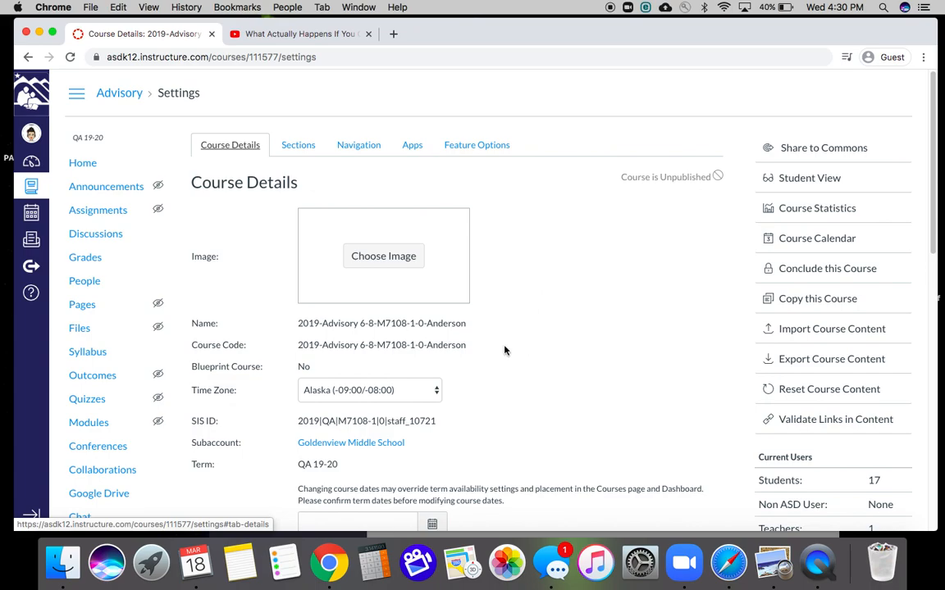
Search Unsplash for Virus and set the blue and red virus picture as the course image.
left_click(377, 256)
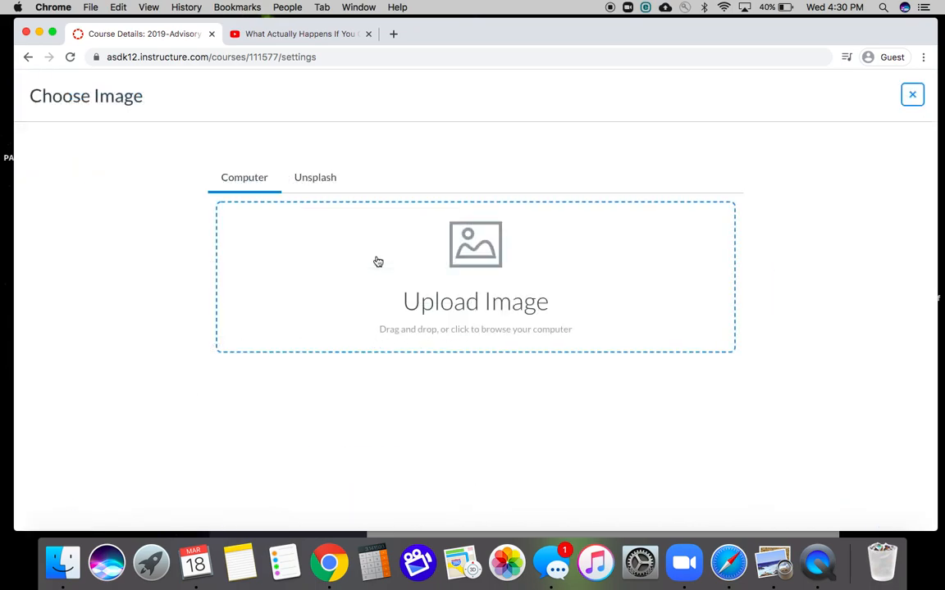
left_click(312, 178)
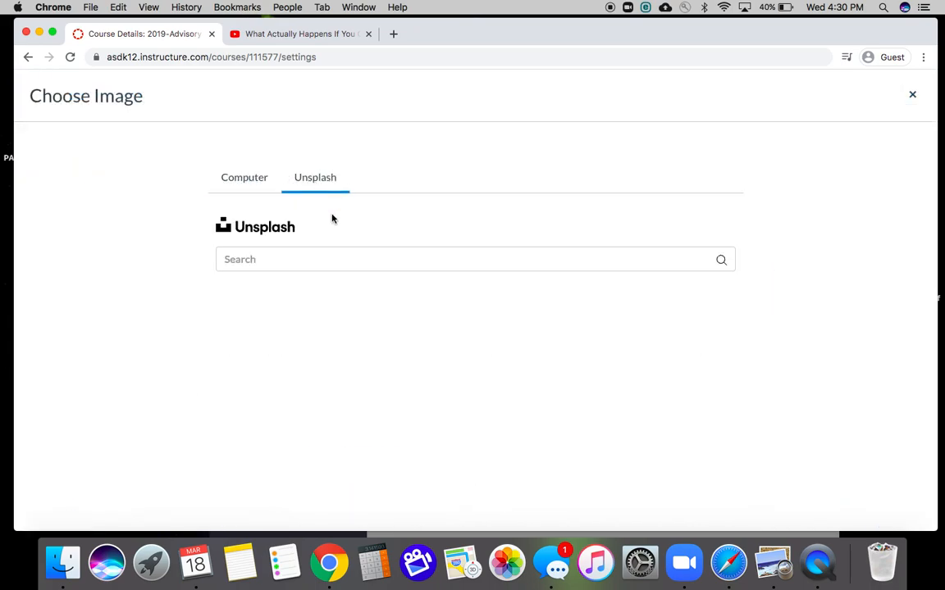
left_click(269, 259)
type("Virus")
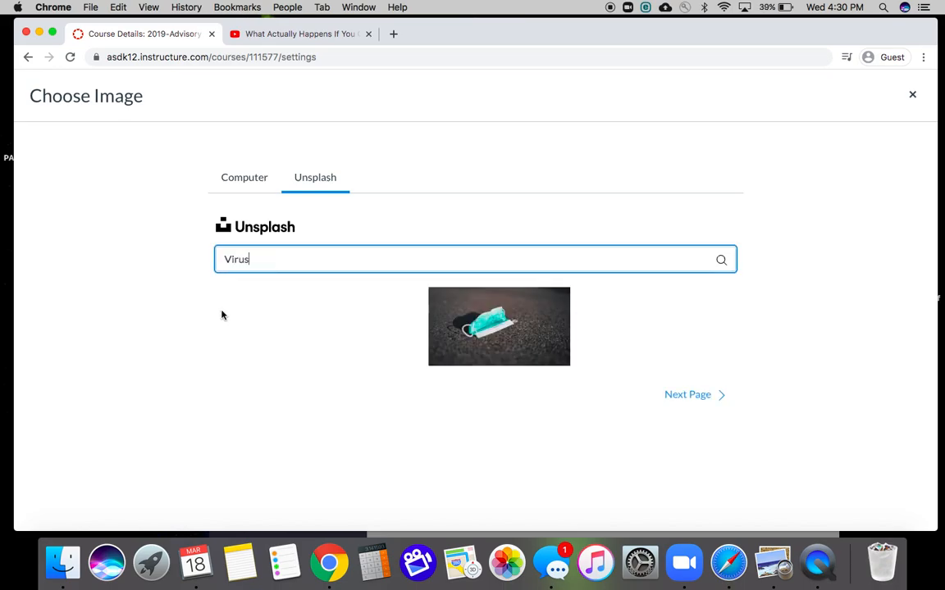
left_click(490, 338)
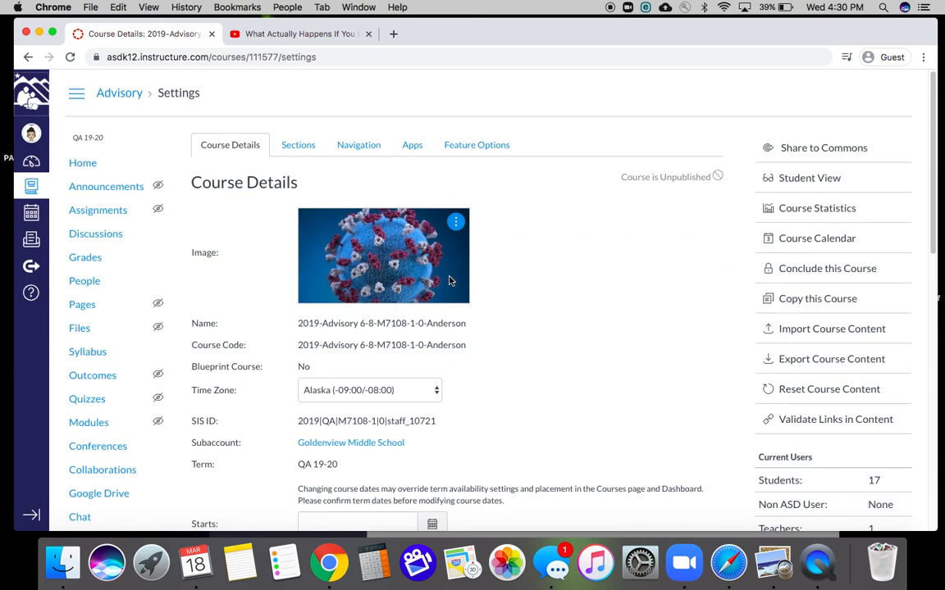
Look through the remaining course details and the course's section list.
scroll(538, 326, "down", 3)
scroll(538, 326, "down", 7)
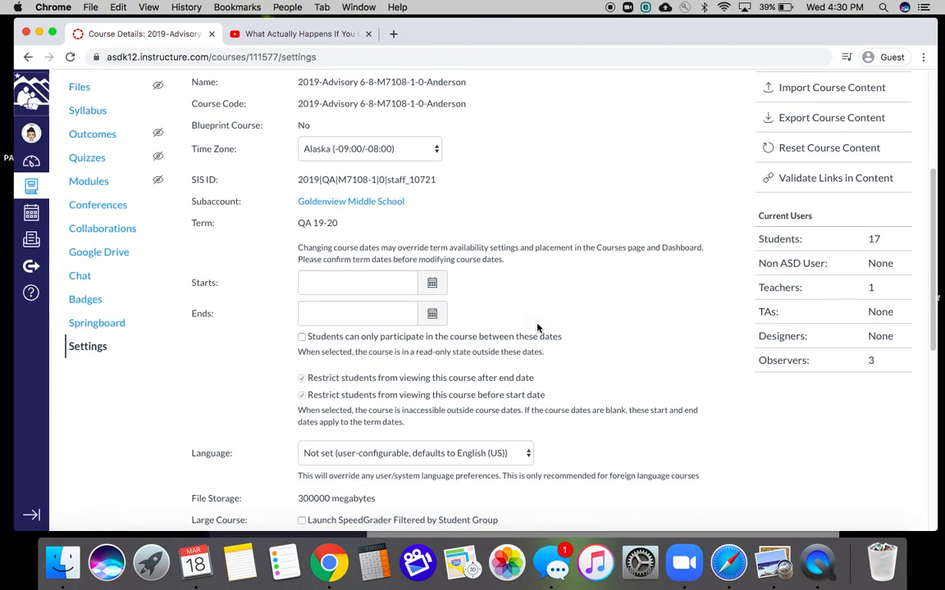
scroll(537, 328, "down", 3)
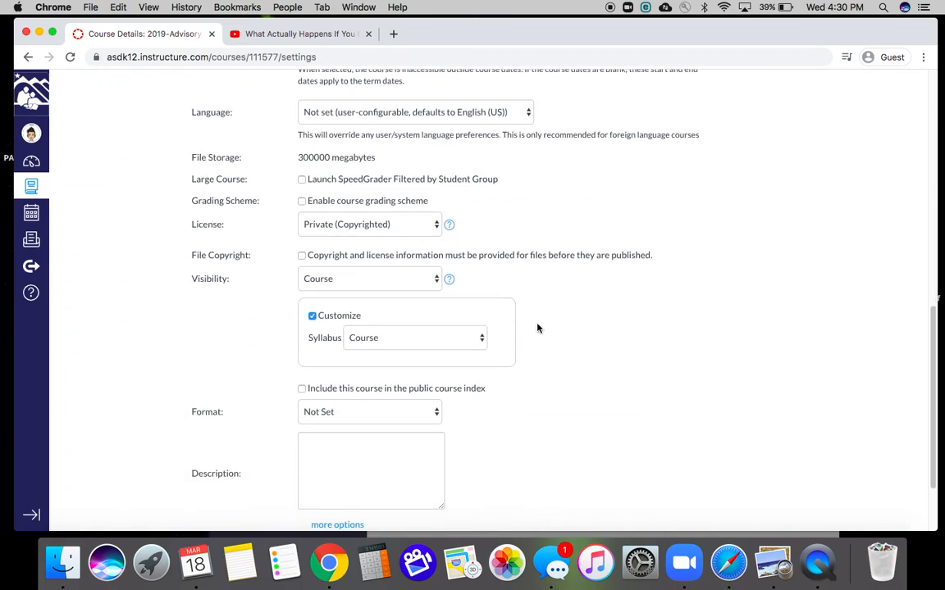
scroll(537, 326, "up", 10)
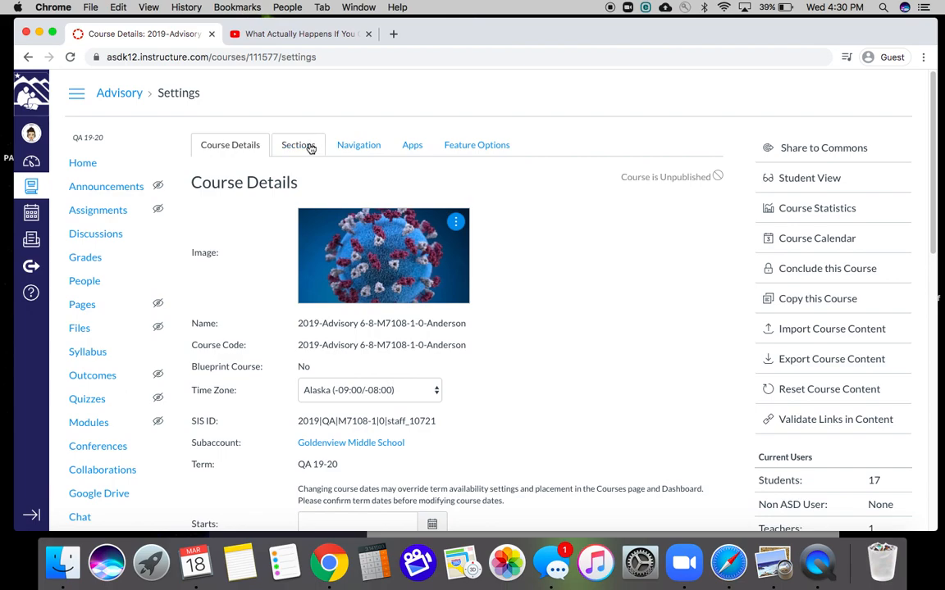
left_click(306, 144)
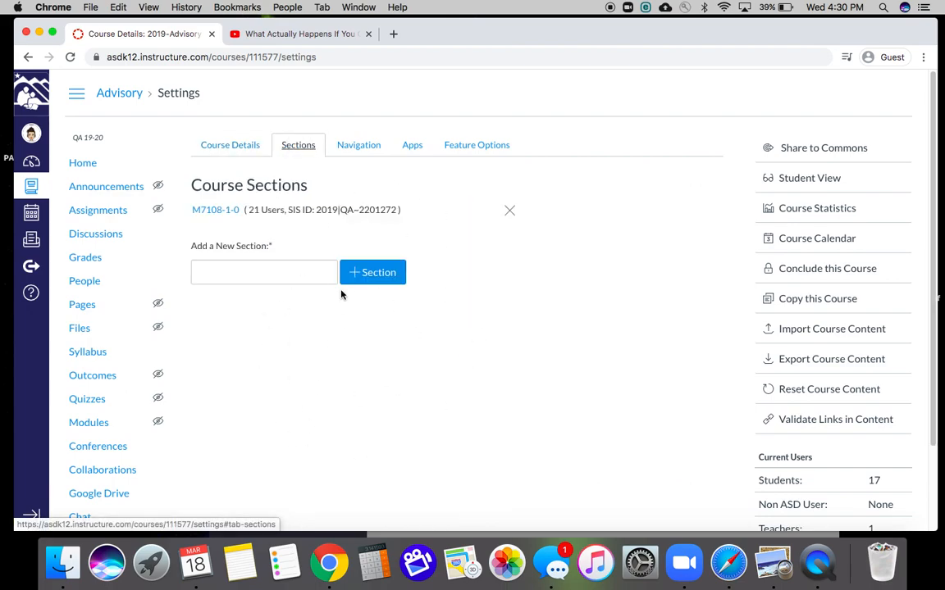
Disable Springboard, Badges and Chat in the course navigation settings.
left_click(361, 144)
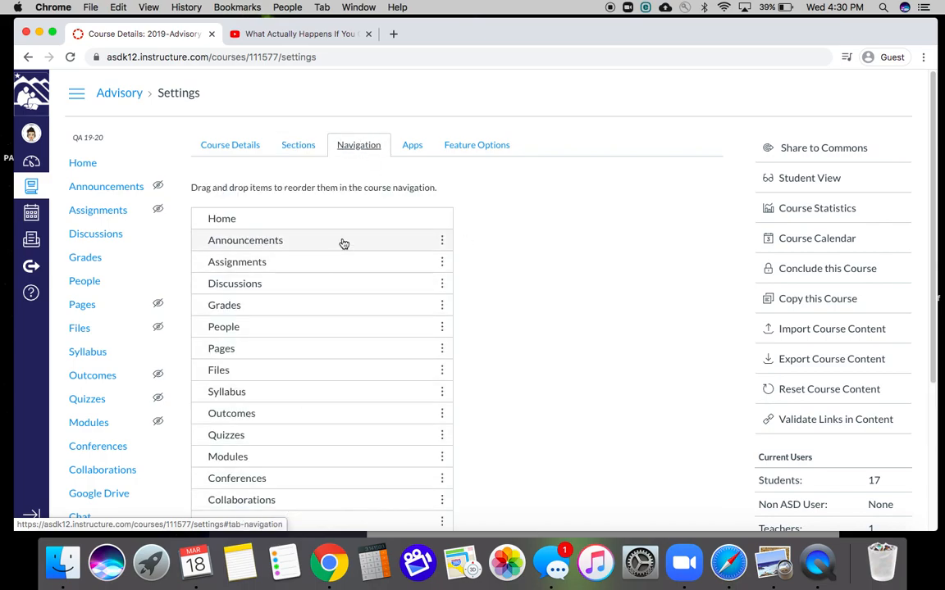
scroll(528, 362, "down", 5)
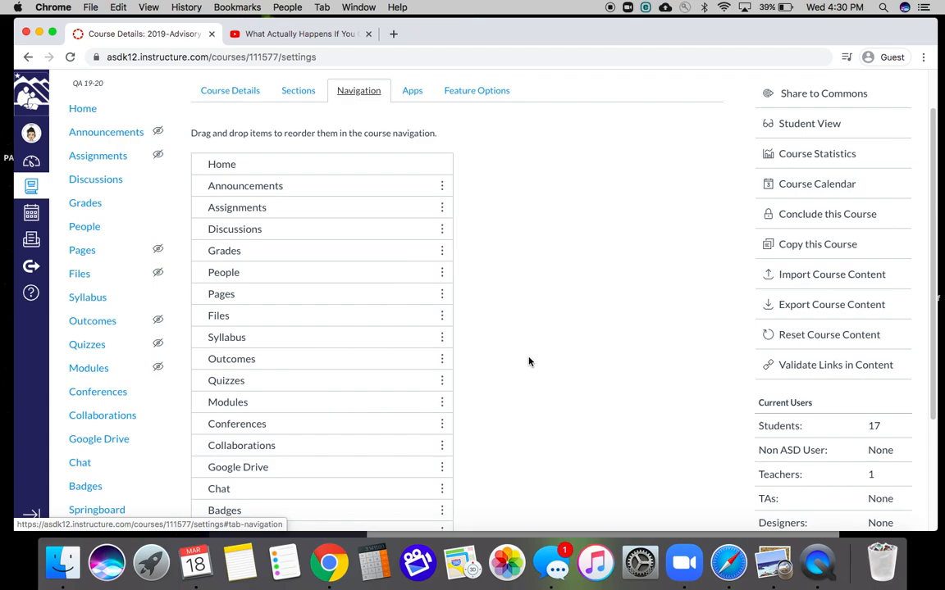
scroll(528, 362, "down", 3)
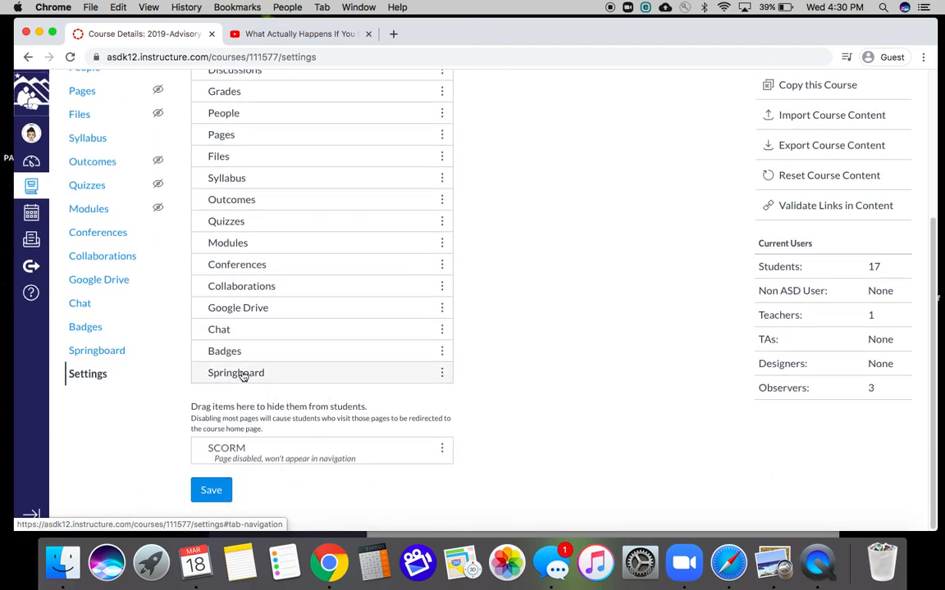
left_click(441, 373)
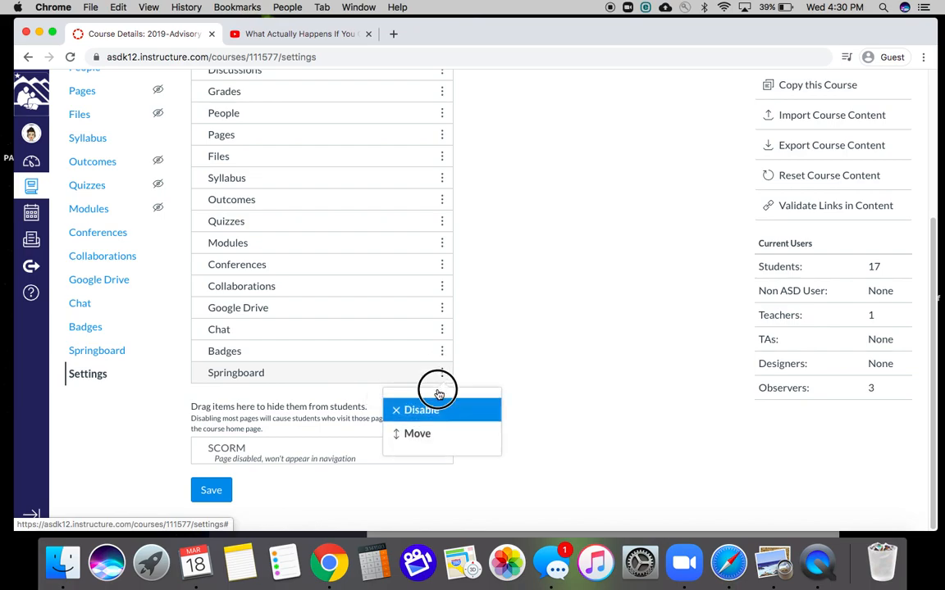
left_click(436, 407)
left_click_drag(433, 478, 433, 474)
left_click_drag(440, 352, 440, 451)
left_click(442, 329)
left_click(440, 356)
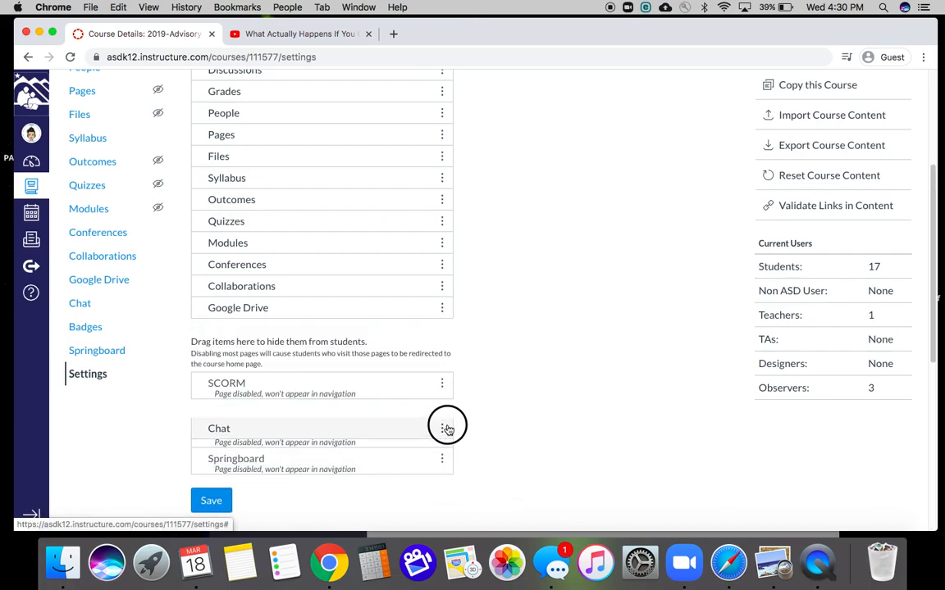
Disable Google Drive, Collaborations and Conferences in the course navigation.
left_click_drag(442, 309, 443, 365)
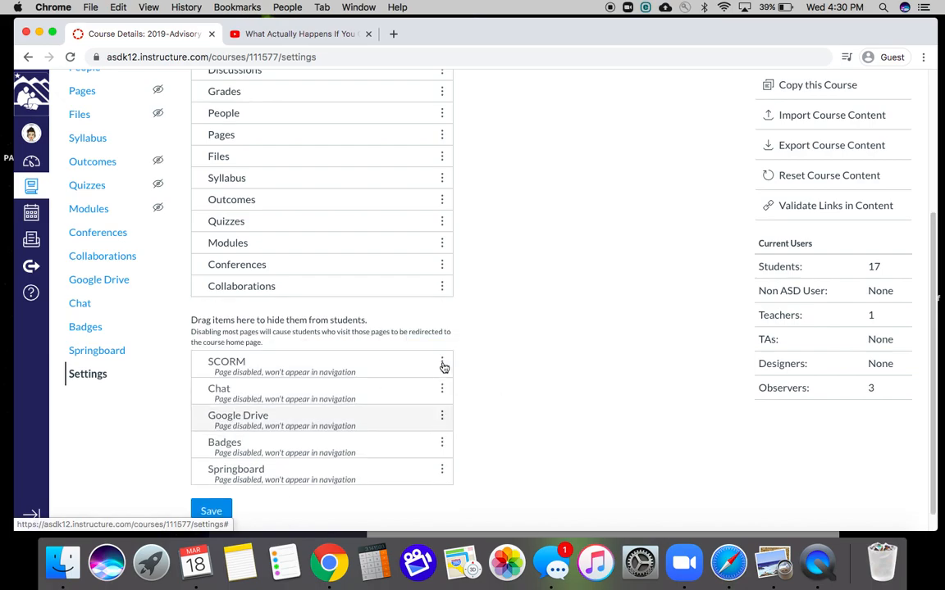
left_click(442, 286)
left_click(426, 321)
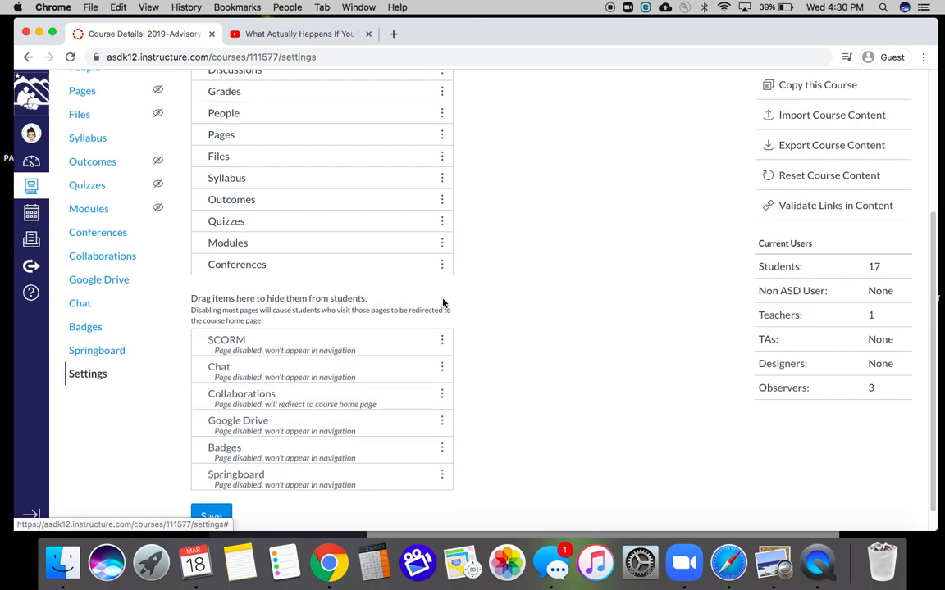
left_click_drag(442, 268, 436, 418)
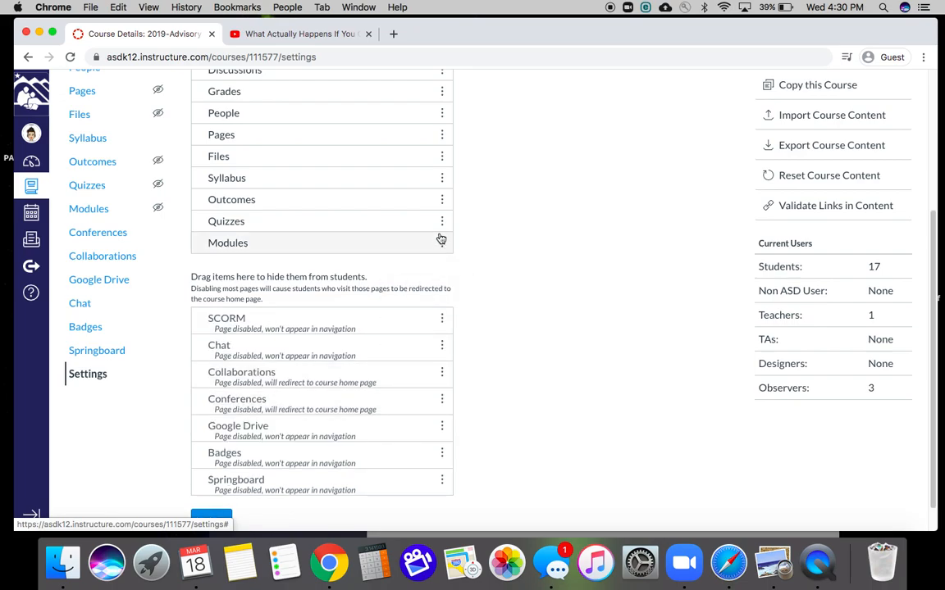
Disable Quizzes, Outcomes, Syllabus, Files and Pages in the course navigation.
left_click_drag(442, 222, 421, 392)
left_click_drag(439, 205, 428, 371)
left_click(442, 178)
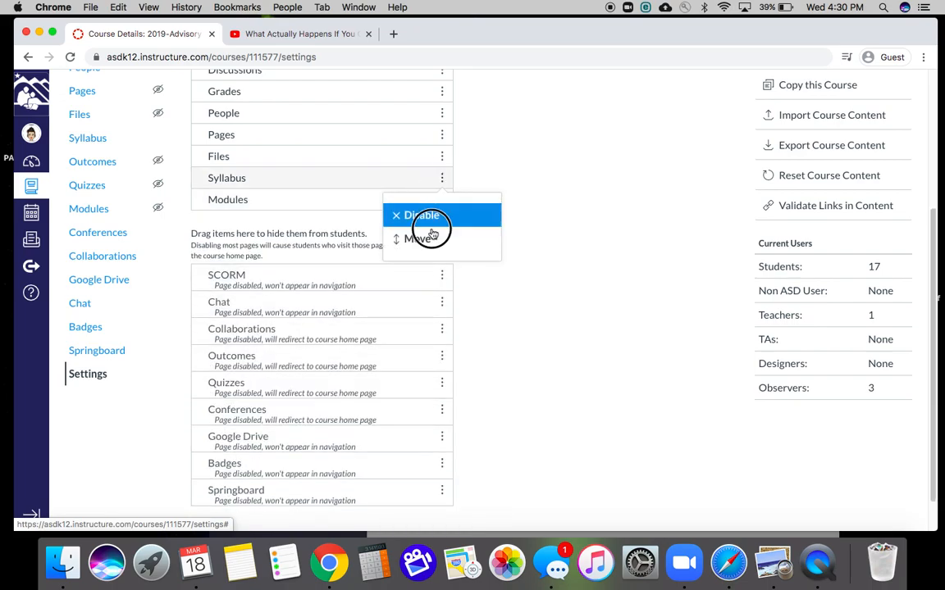
left_click(433, 224)
left_click_drag(443, 154, 422, 315)
left_click_drag(443, 136, 418, 329)
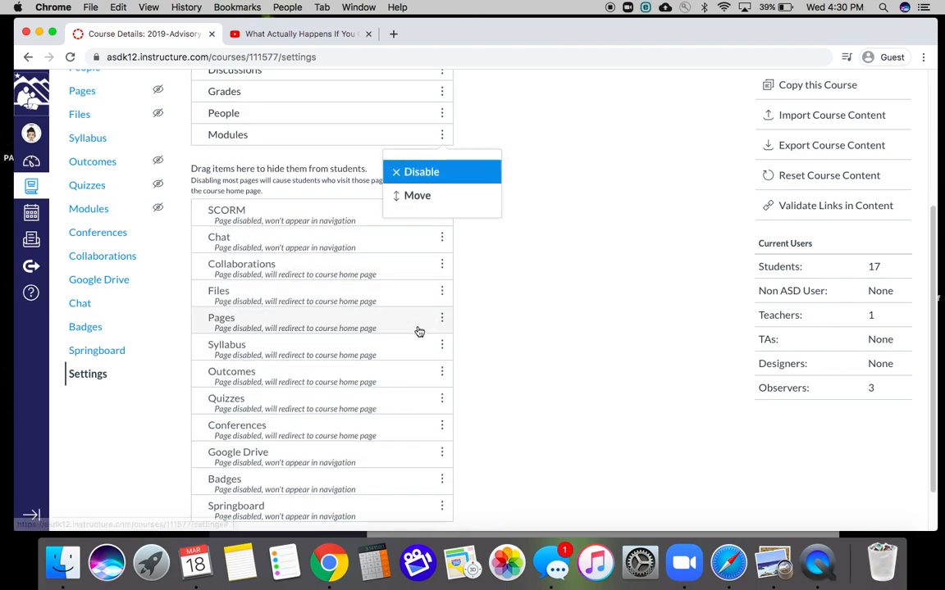
Hide Discussions and disable Assignments in the course navigation.
scroll(450, 242, "up", 4)
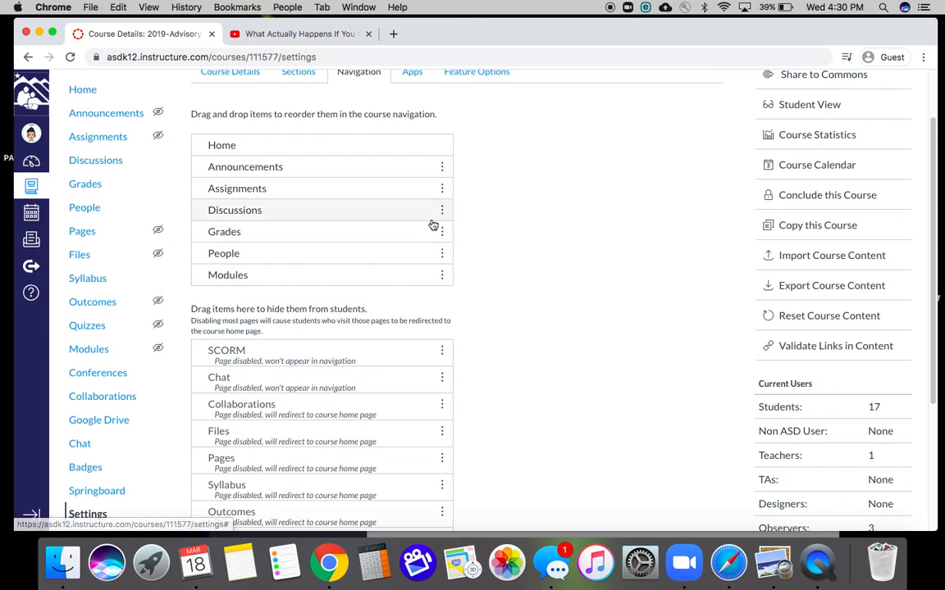
left_click_drag(442, 212, 415, 447)
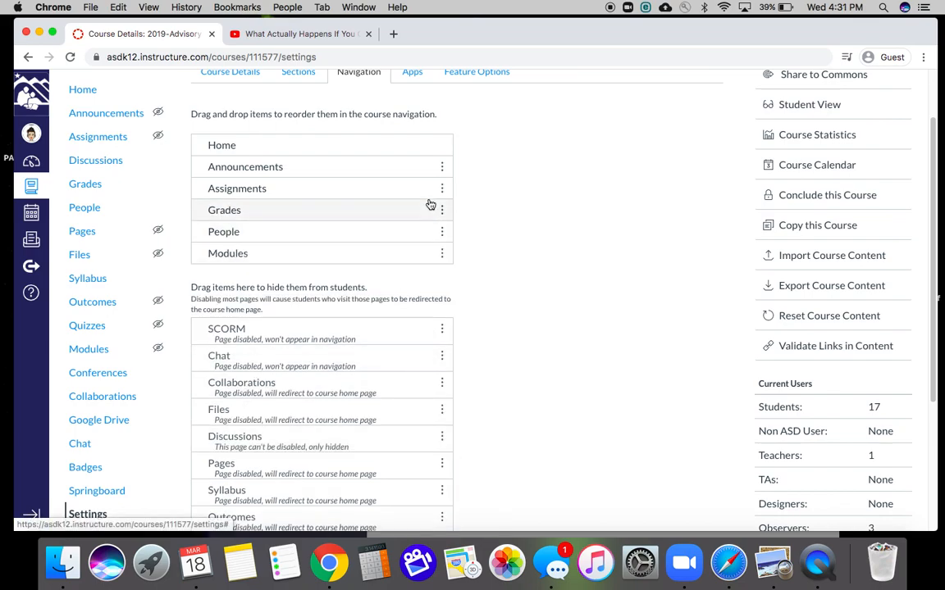
left_click_drag(444, 190, 297, 256)
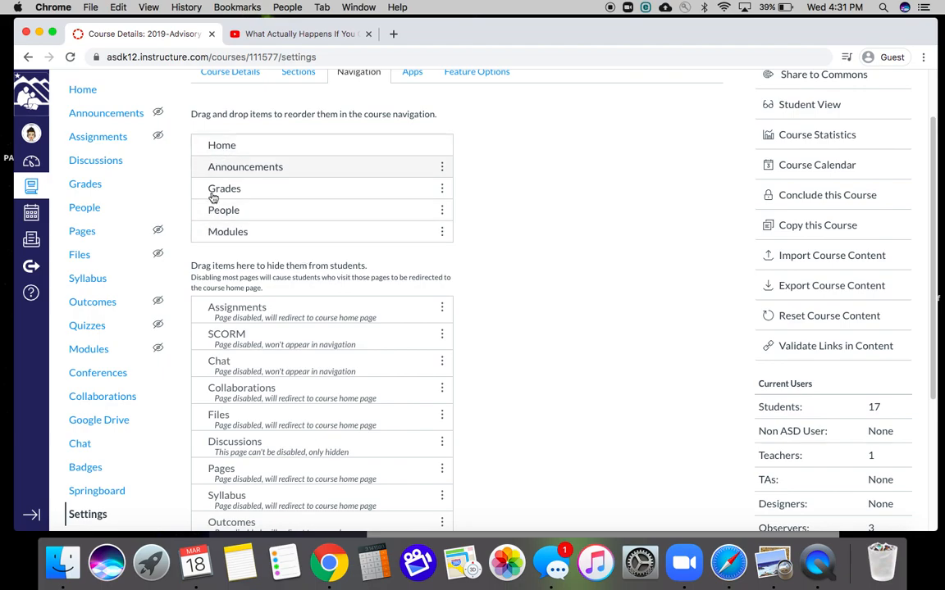
Reorder the enabled navigation items to Home, Modules, Grades, People, Announcements and save the navigation.
left_click_drag(205, 232, 204, 163)
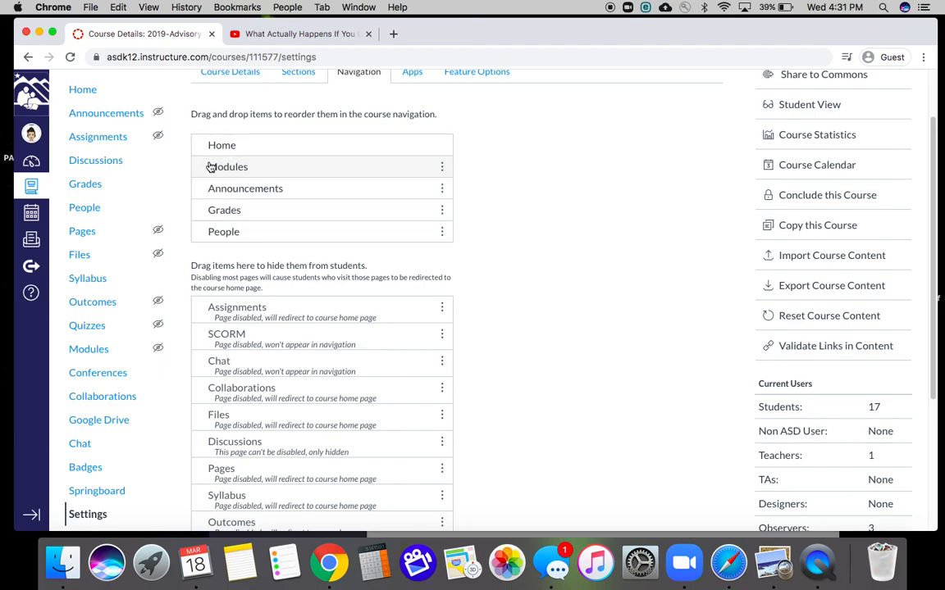
left_click_drag(207, 216, 212, 188)
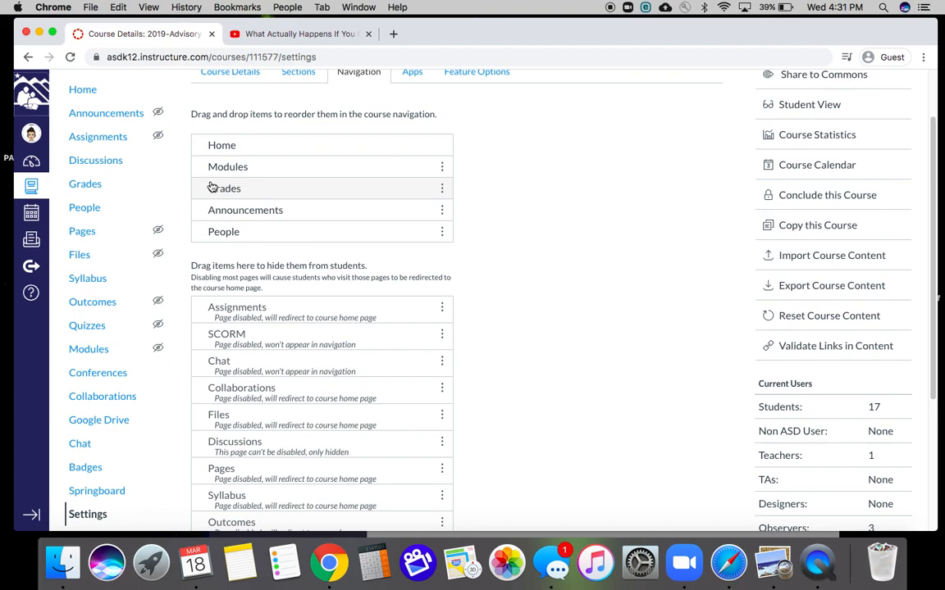
left_click_drag(204, 232, 205, 210)
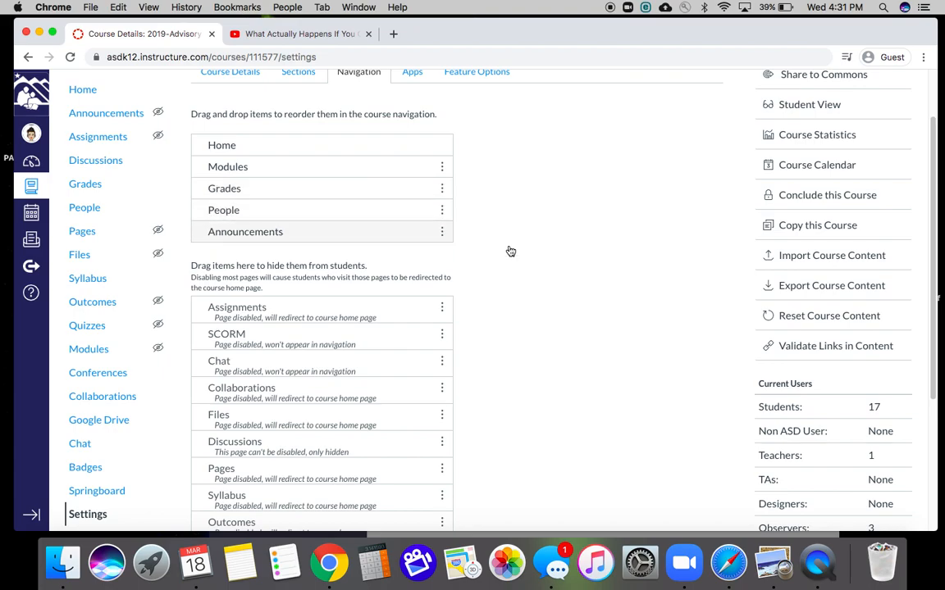
scroll(620, 277, "down", 5)
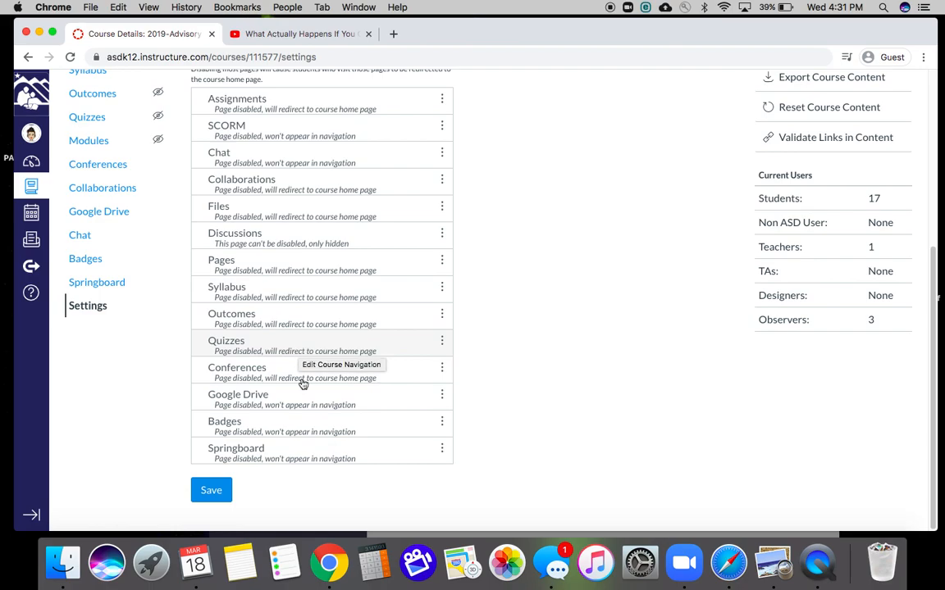
left_click(212, 492)
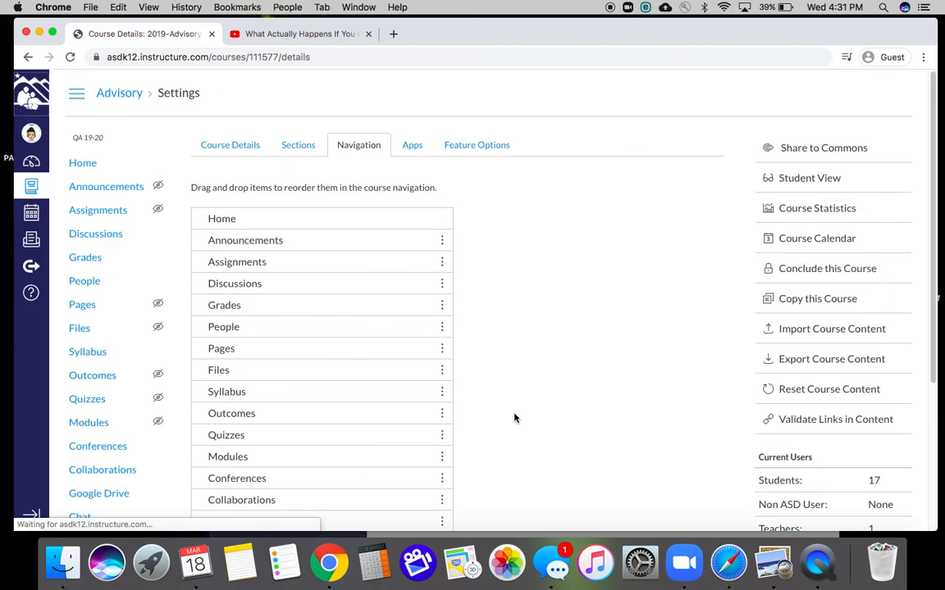
Look through the external apps available for the course.
left_click(412, 146)
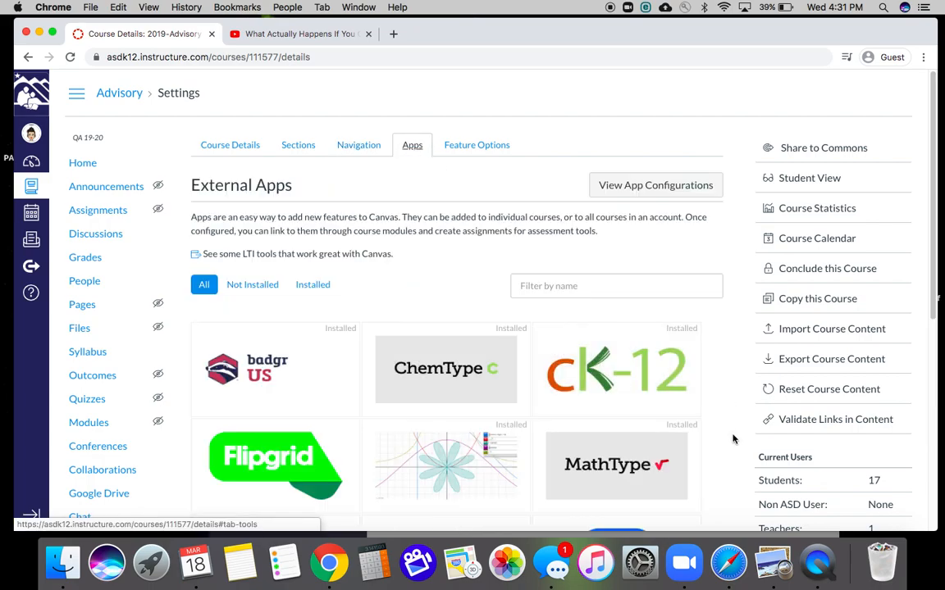
scroll(733, 435, "down", 10)
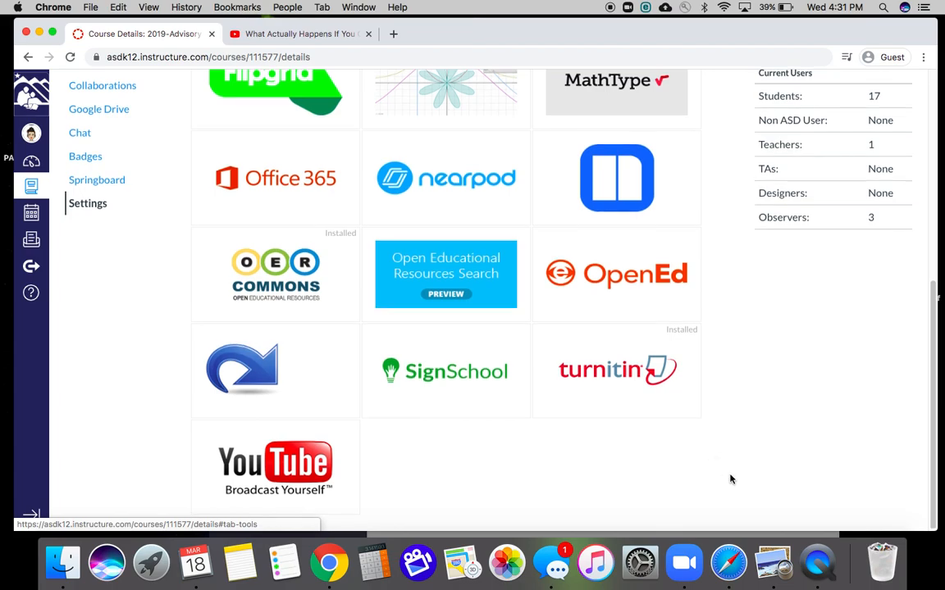
scroll(730, 480, "up", 8)
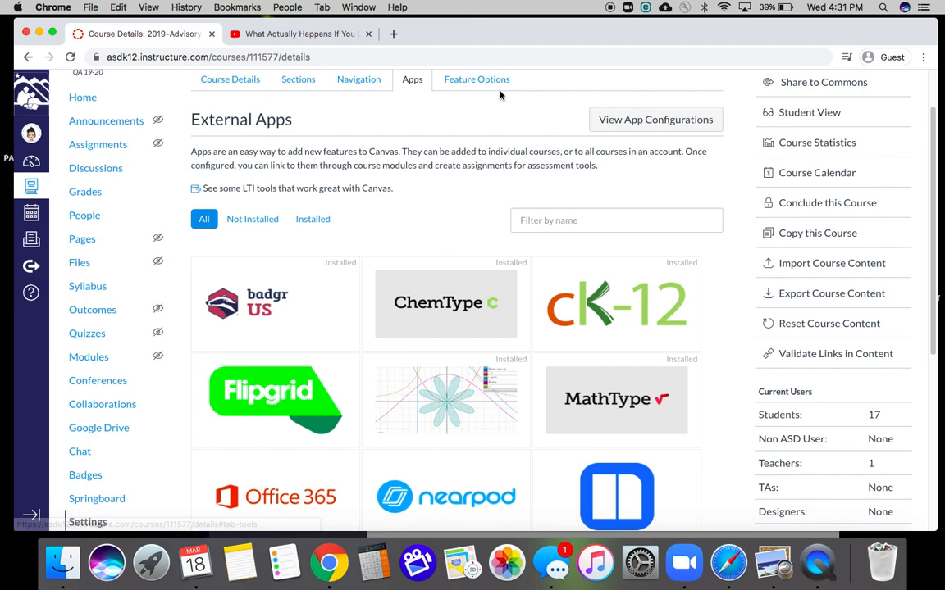
Turn on the course feature option "Gradebook - List Students by Sortable Name".
left_click(476, 81)
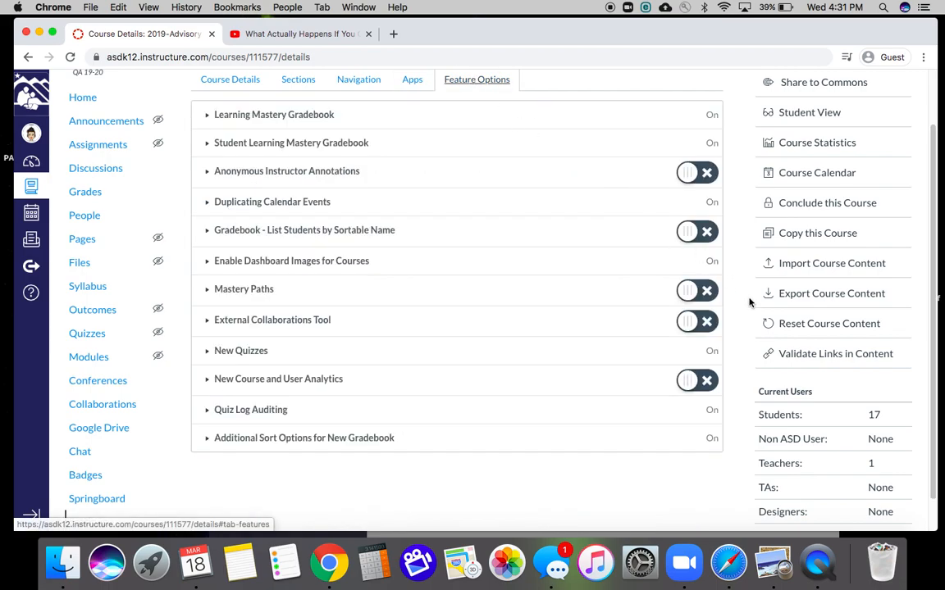
scroll(749, 302, "up", 2)
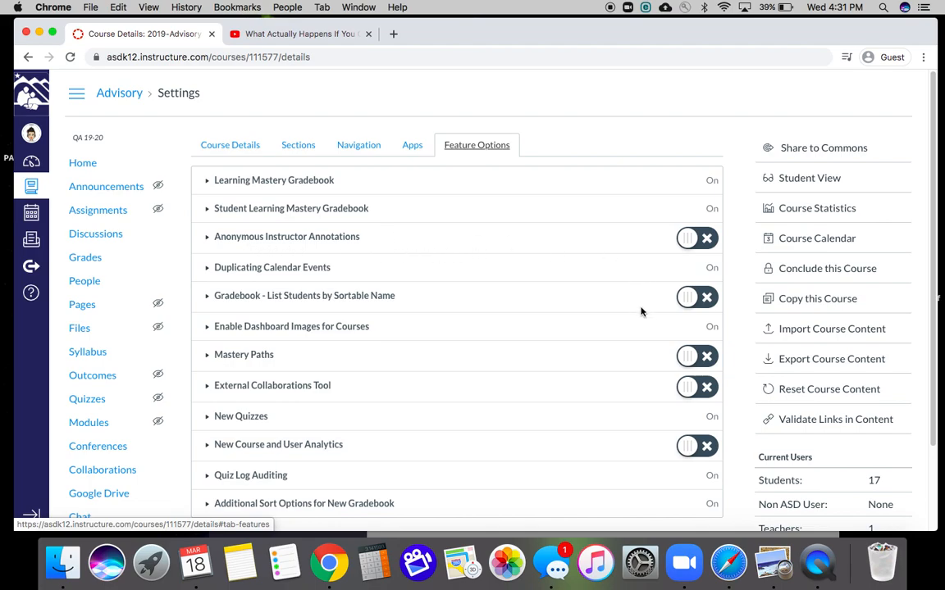
left_click(701, 298)
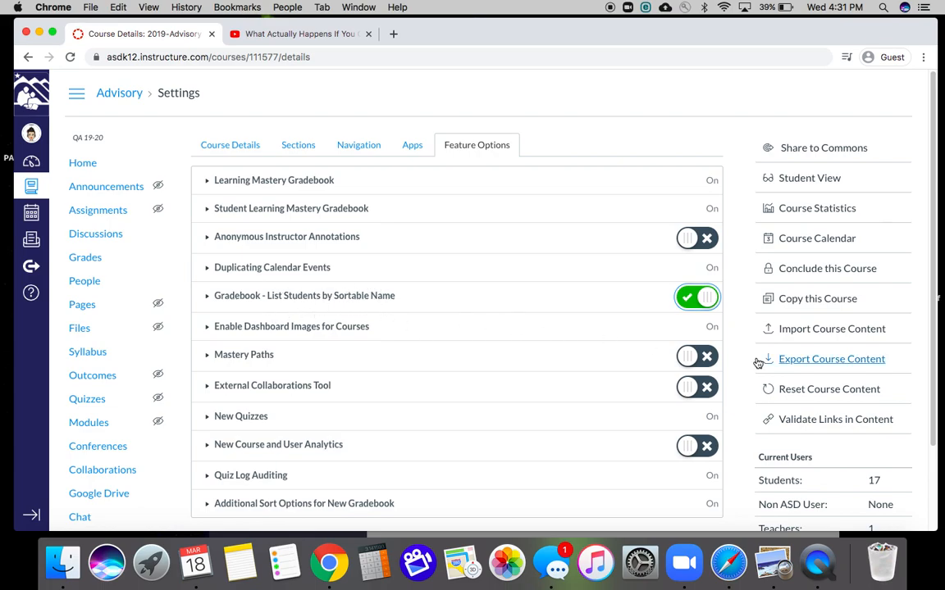
Review the remaining feature options and read the description of Additional Sort Options for New Gradebook.
scroll(730, 401, "down", 3)
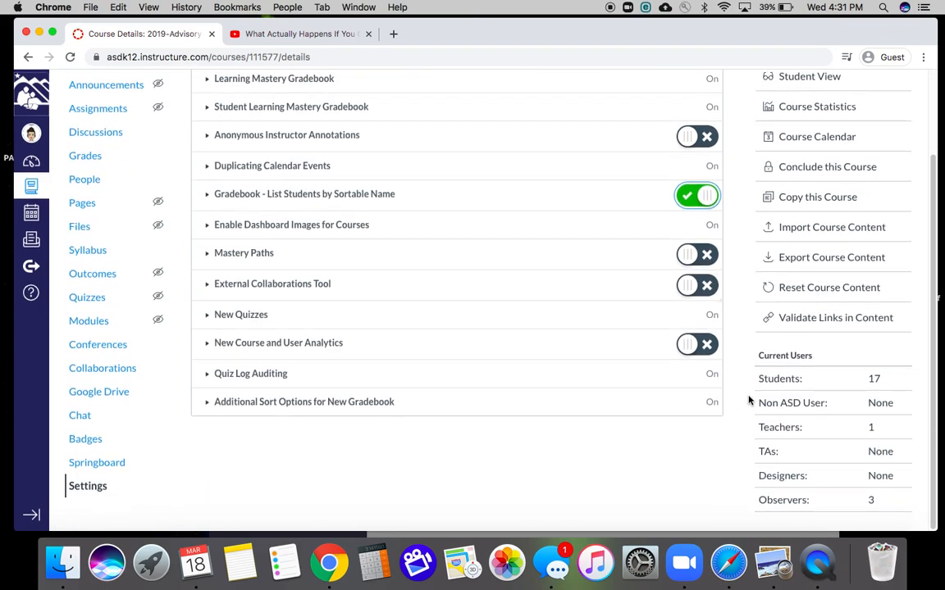
scroll(723, 426, "up", 3)
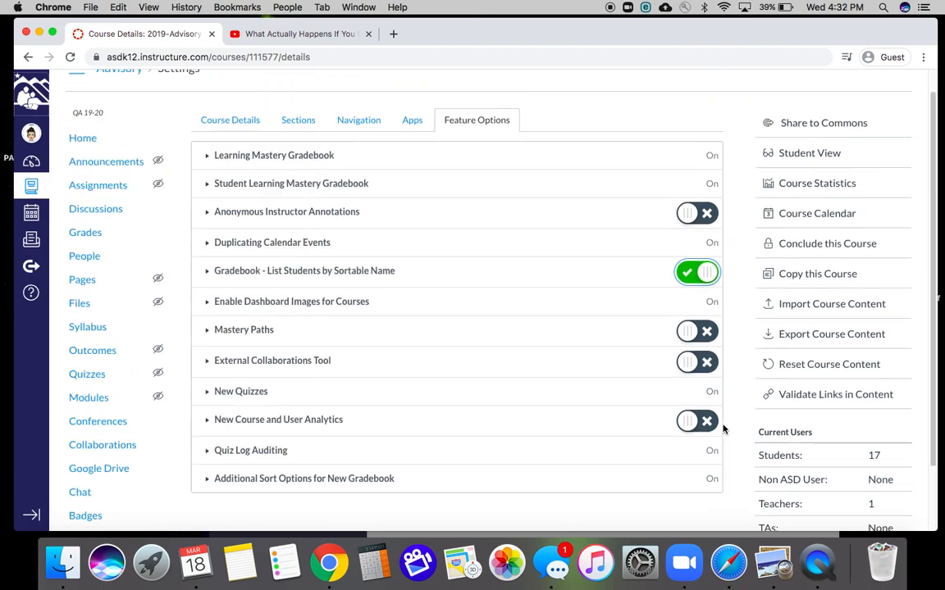
scroll(723, 426, "down", 3)
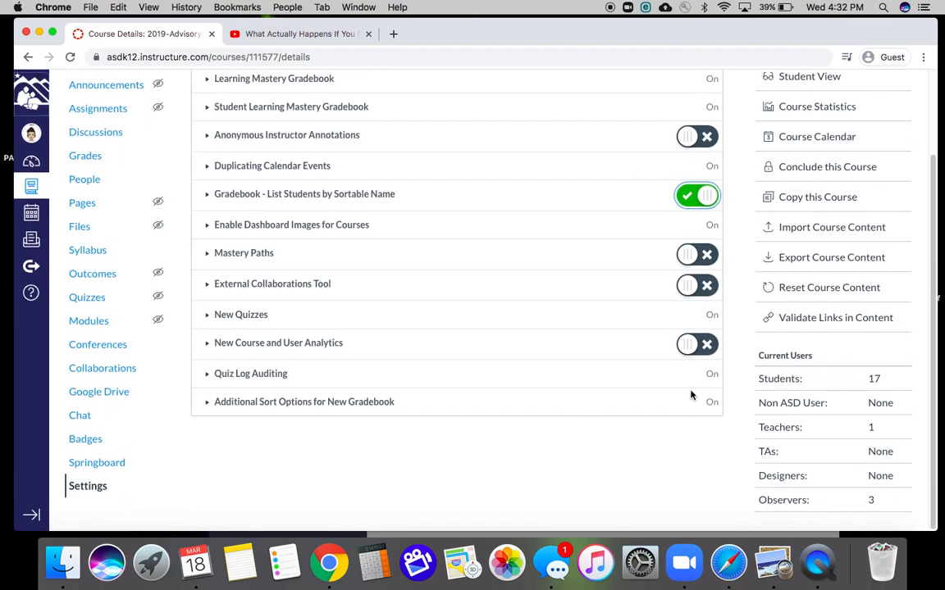
left_click(209, 405)
left_click(208, 404)
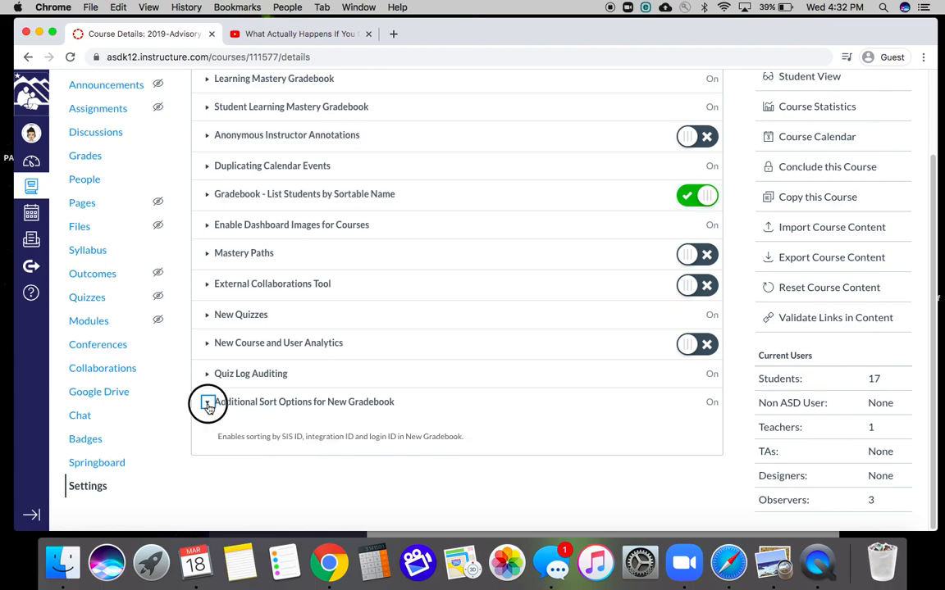
scroll(738, 376, "up", 3)
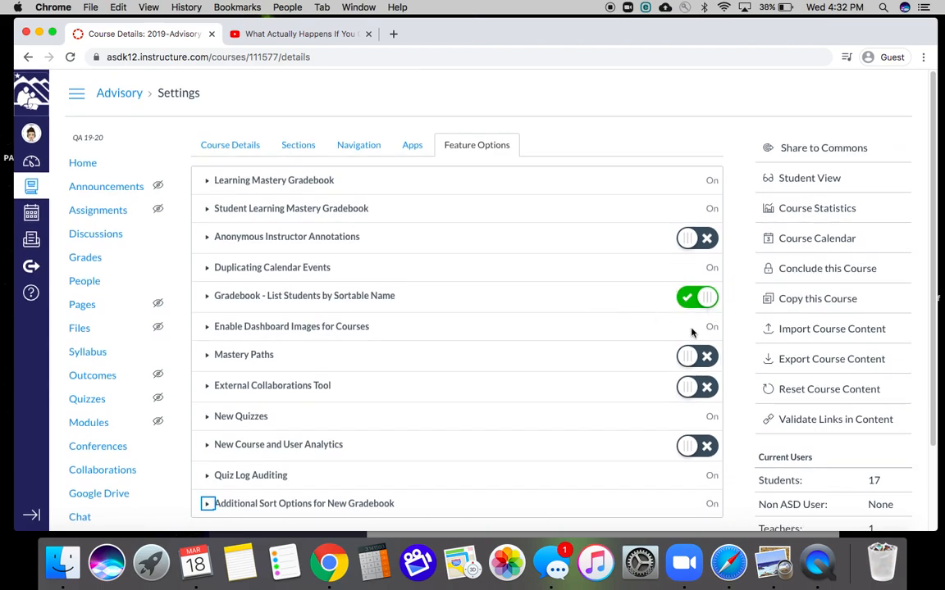
scroll(739, 395, "down", 1)
scroll(740, 396, "up", 1)
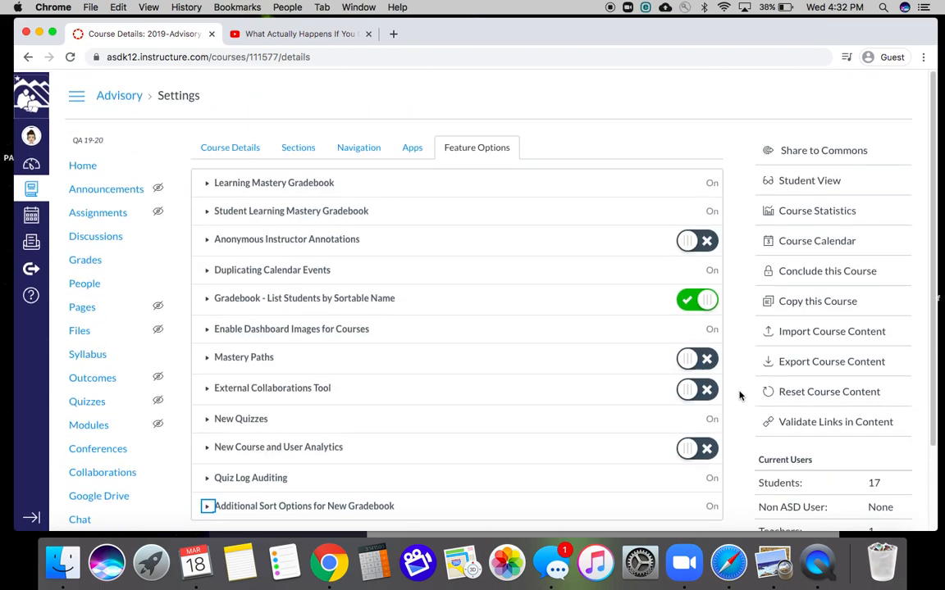
Preview the course home page in Student View, leave the preview and reopen the Advisory course from the dashboard.
left_click(91, 168)
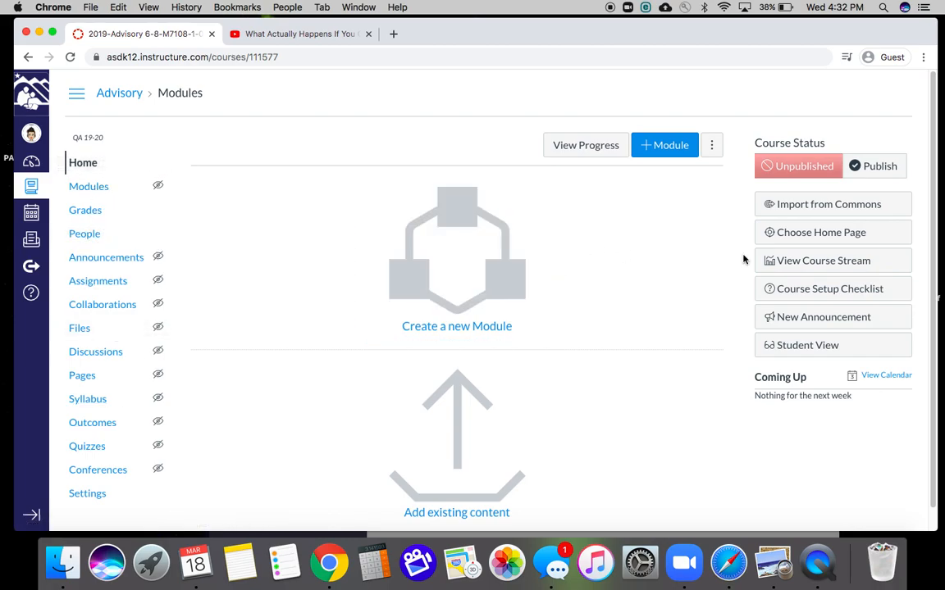
left_click(810, 349)
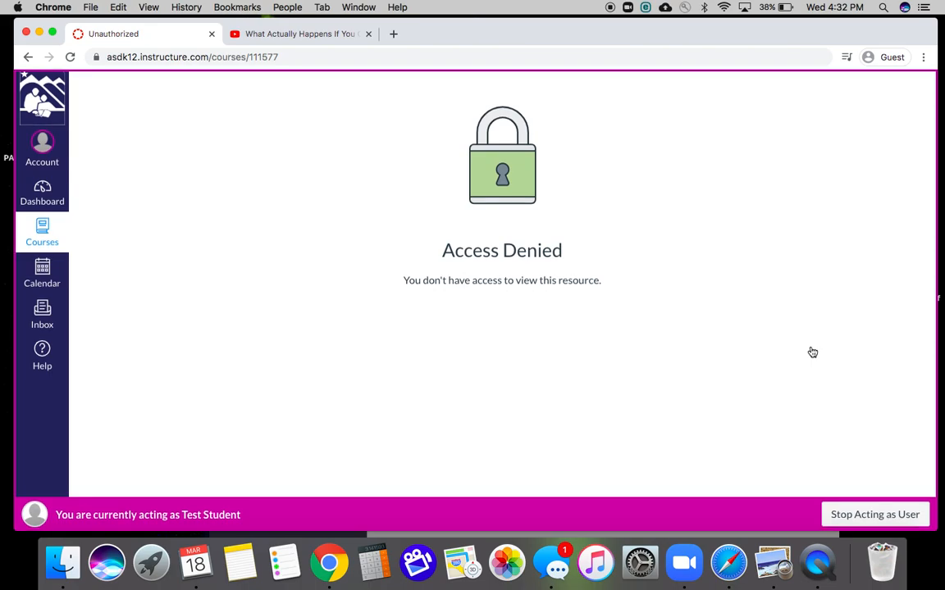
left_click(883, 516)
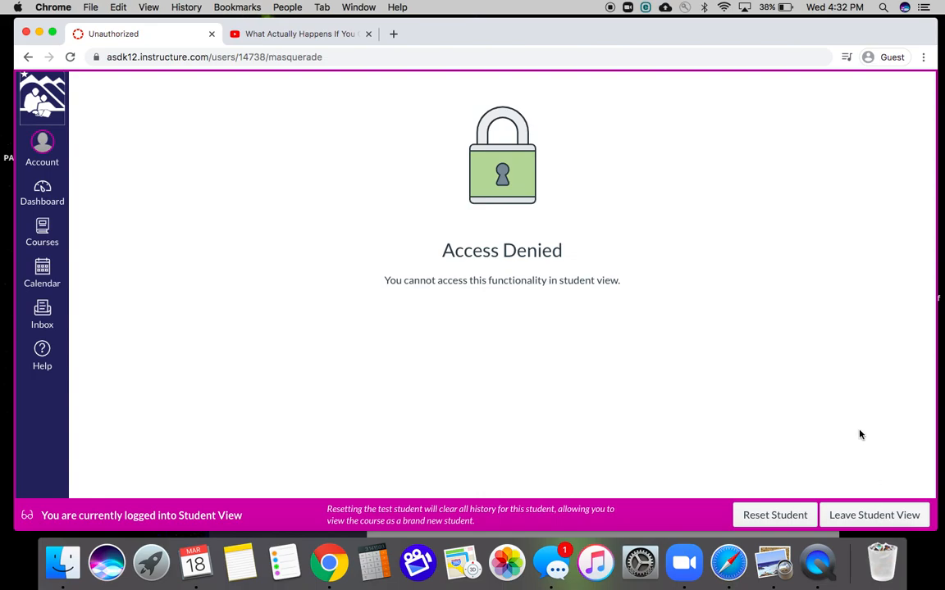
left_click(861, 523)
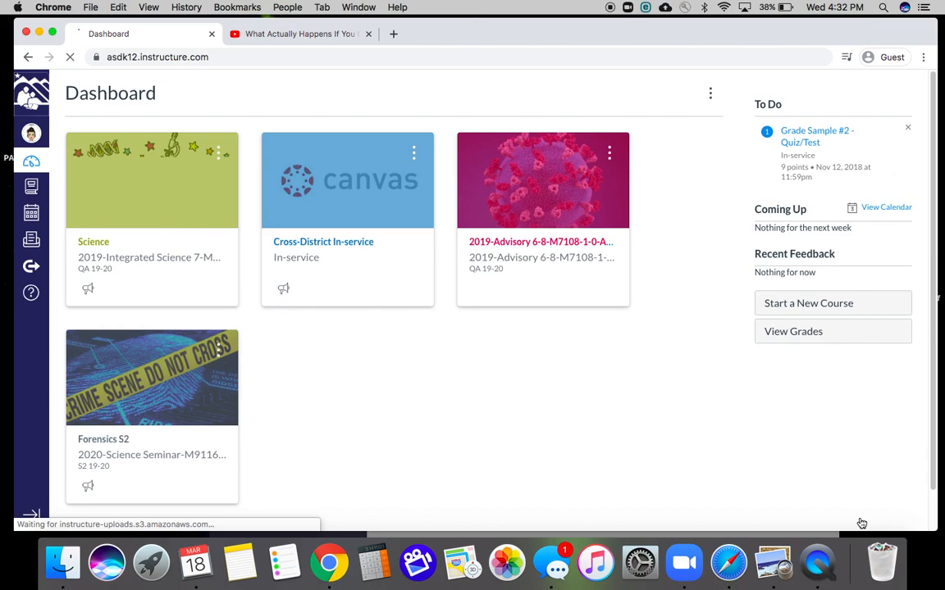
left_click(530, 202)
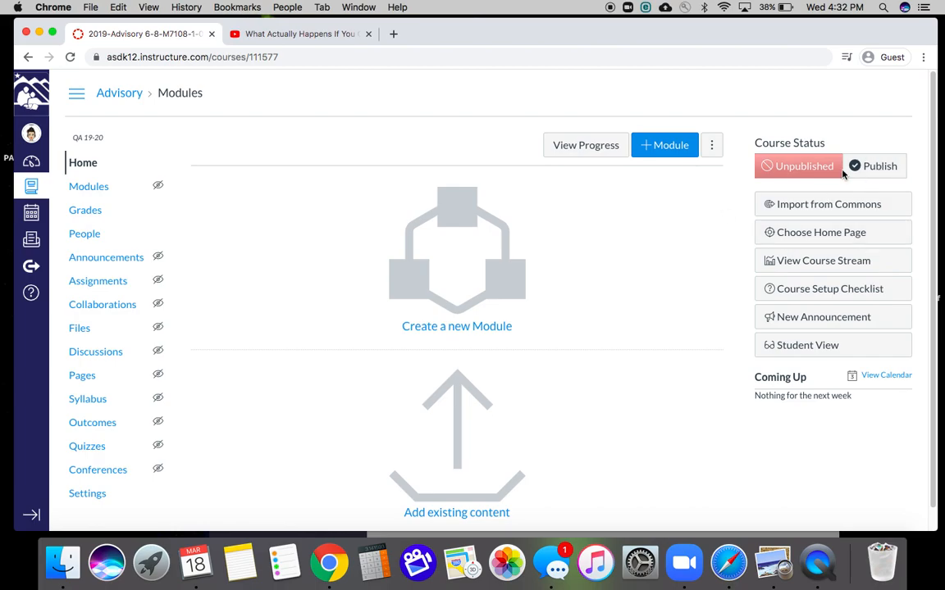
Try to publish the Advisory course and cancel at the course home page choice.
left_click(875, 173)
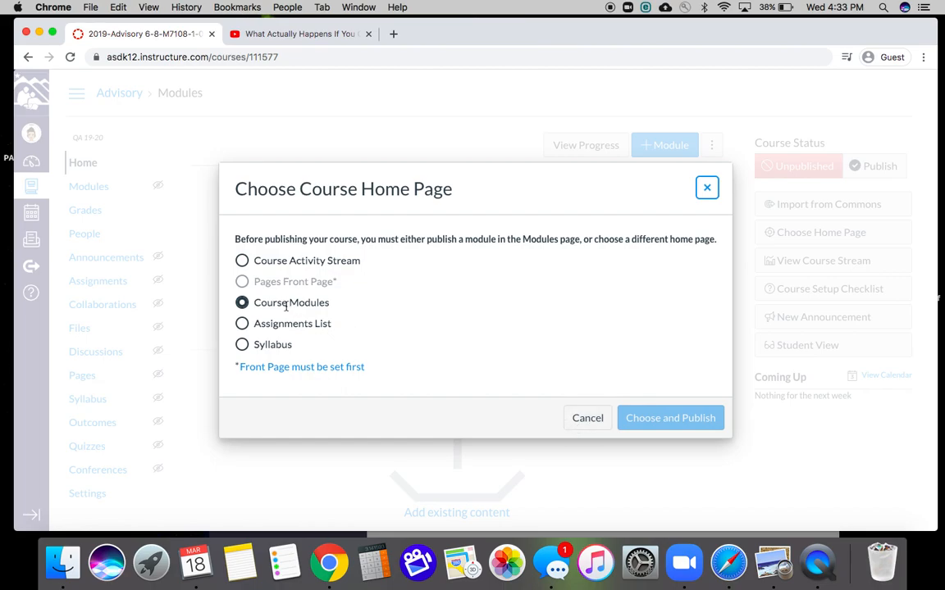
left_click(596, 419)
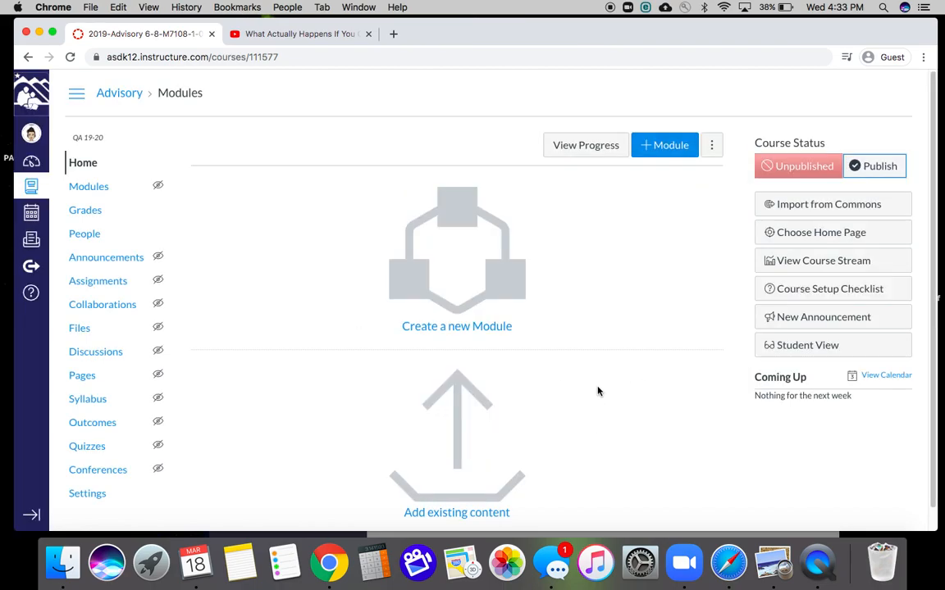
Add a module named "Module 1" to the course and publish that module.
left_click(669, 145)
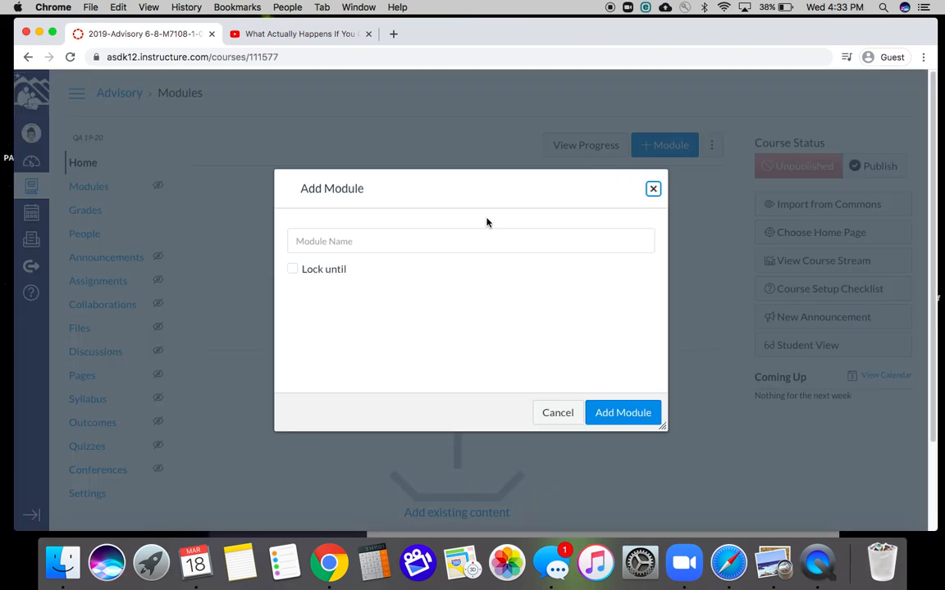
left_click(470, 250)
type("Module 1")
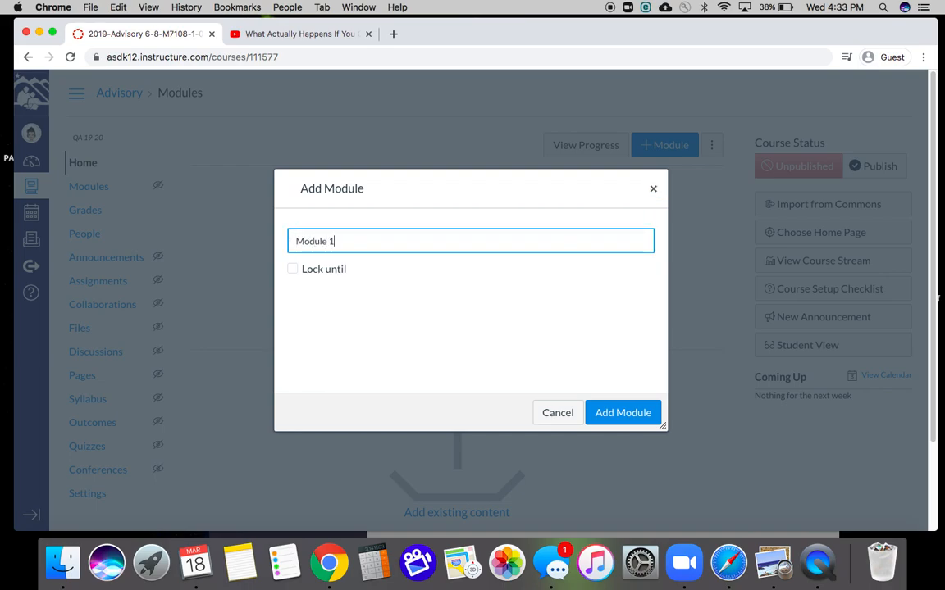
type(" -")
key("BackSpace")
key("BackSpace")
left_click(621, 414)
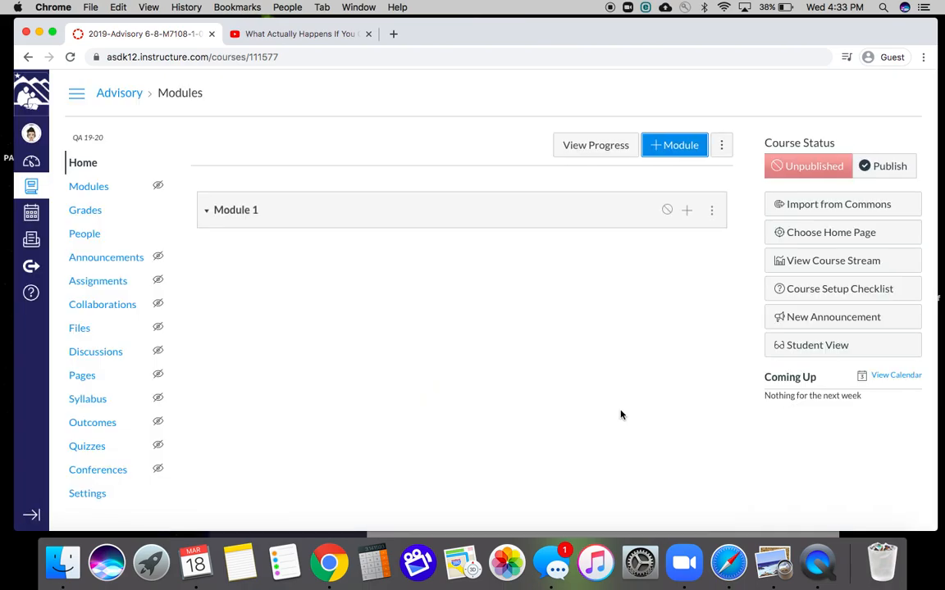
left_click(667, 212)
Check how Module 1 and the course navigation appear in Student View, and return to the teacher view.
left_click(820, 350)
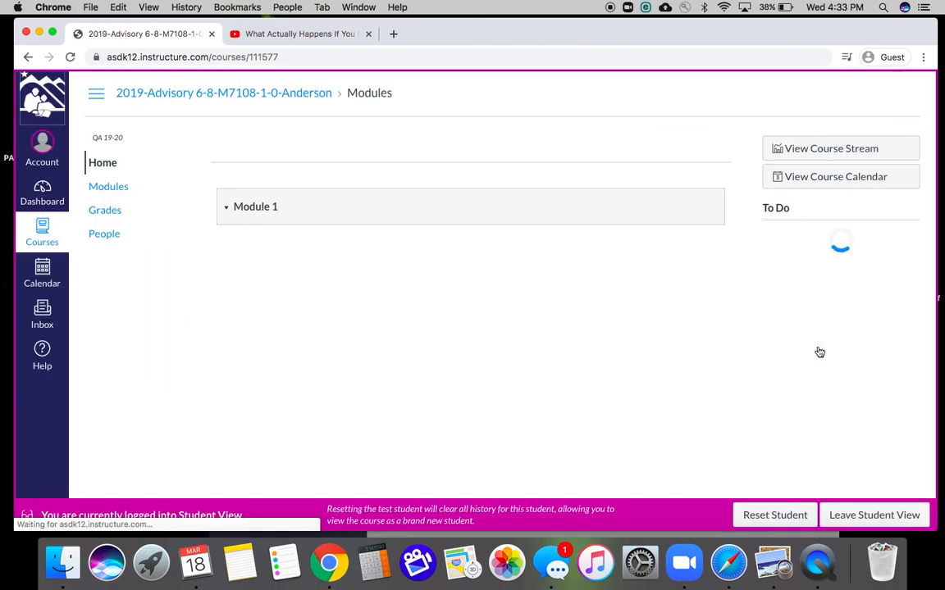
left_click(228, 215)
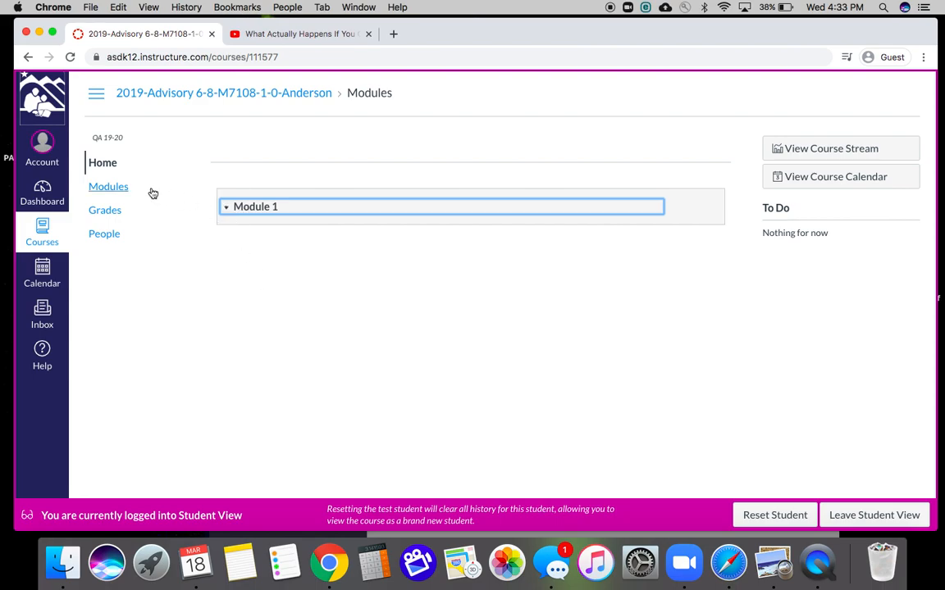
left_click(868, 523)
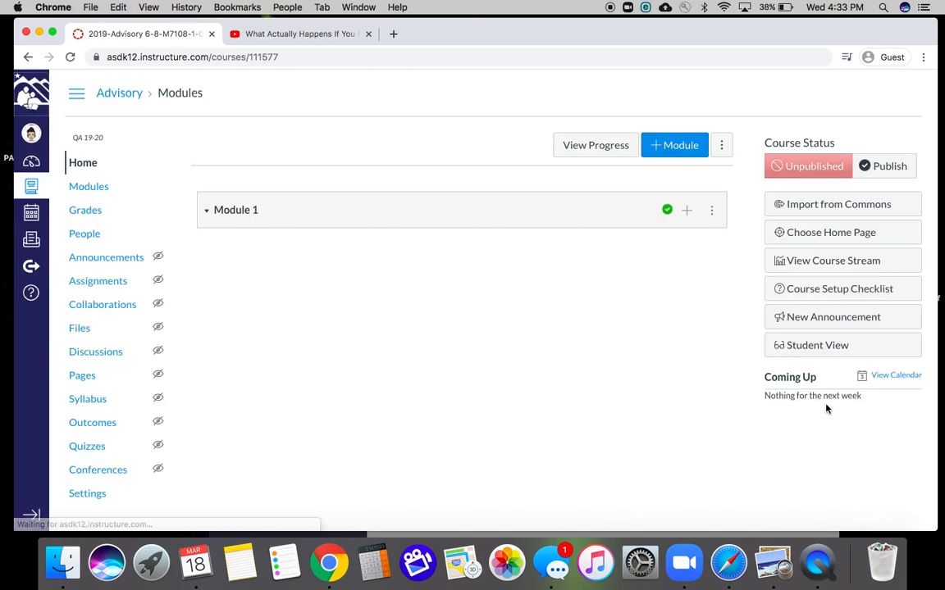
Add a new assignment named "Assignment 1" to Module 1 without indentation.
left_click(686, 212)
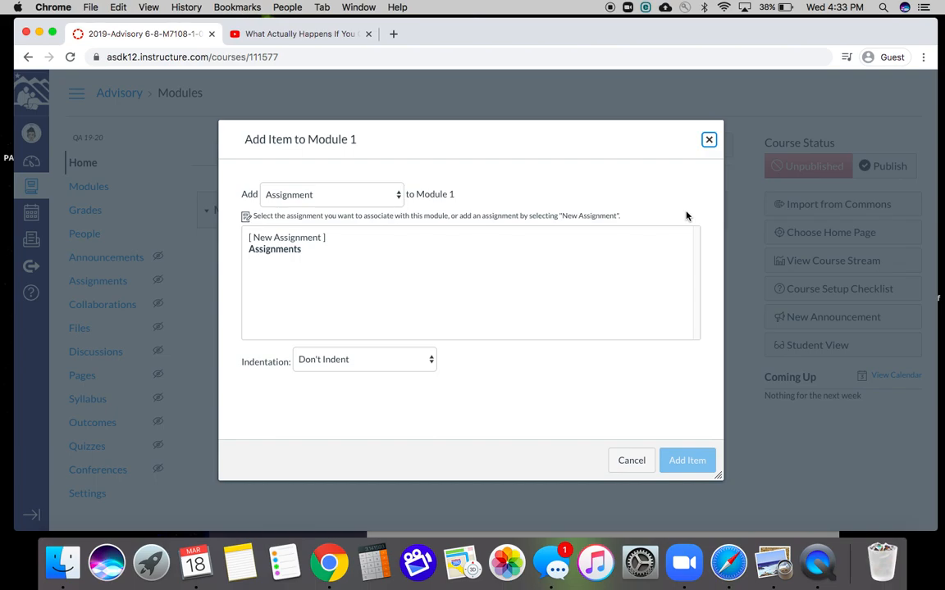
left_click(399, 197)
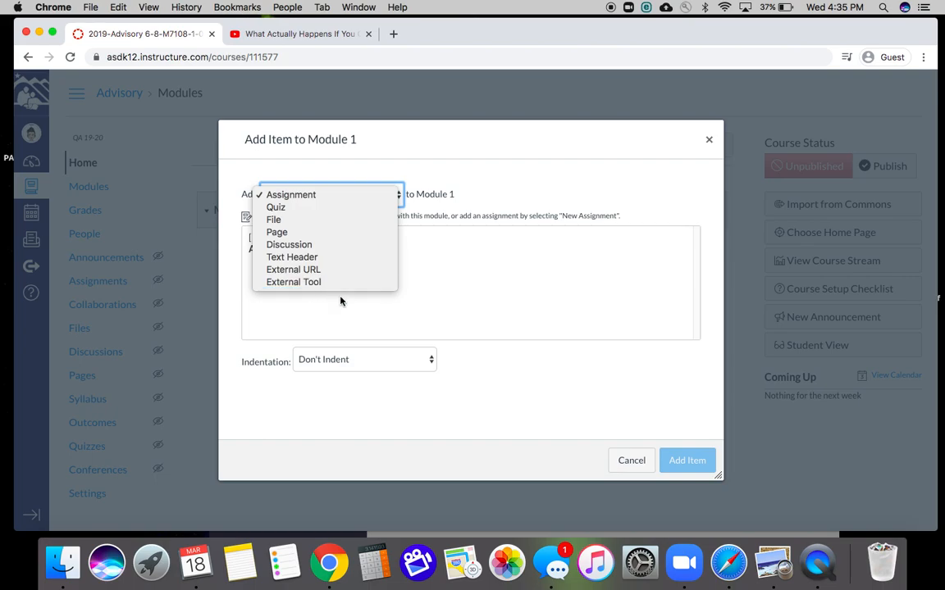
left_click(305, 197)
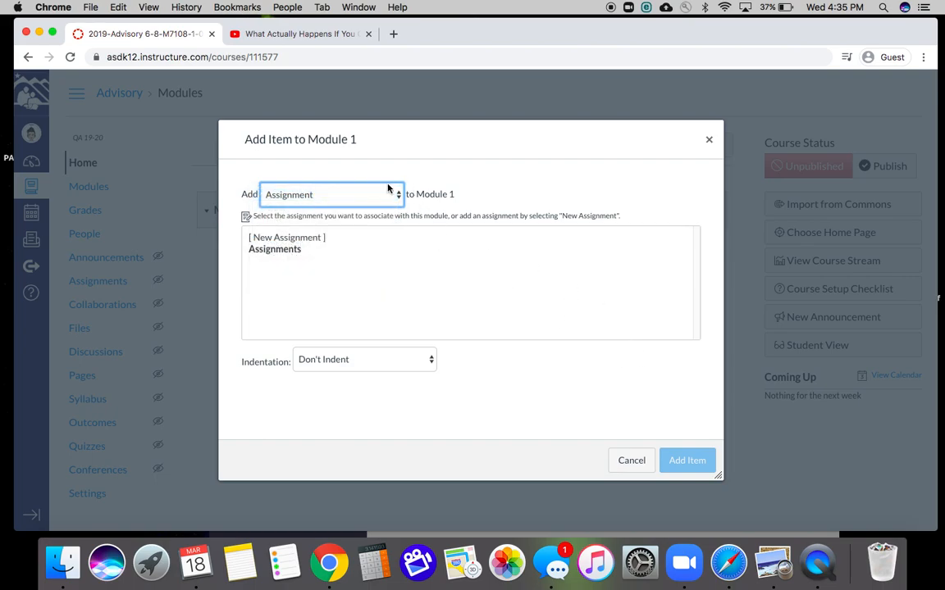
left_click(306, 238)
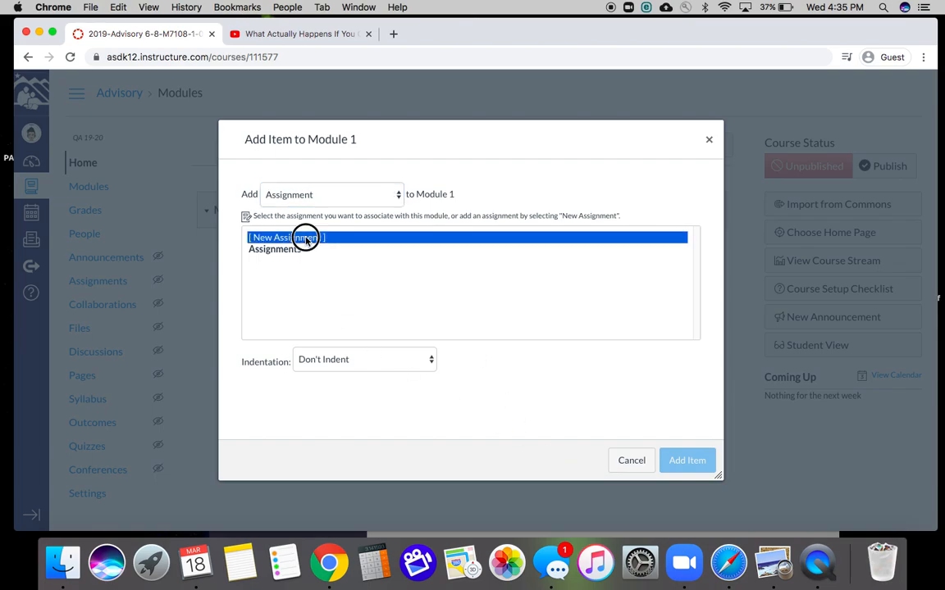
left_click(371, 362)
type("A")
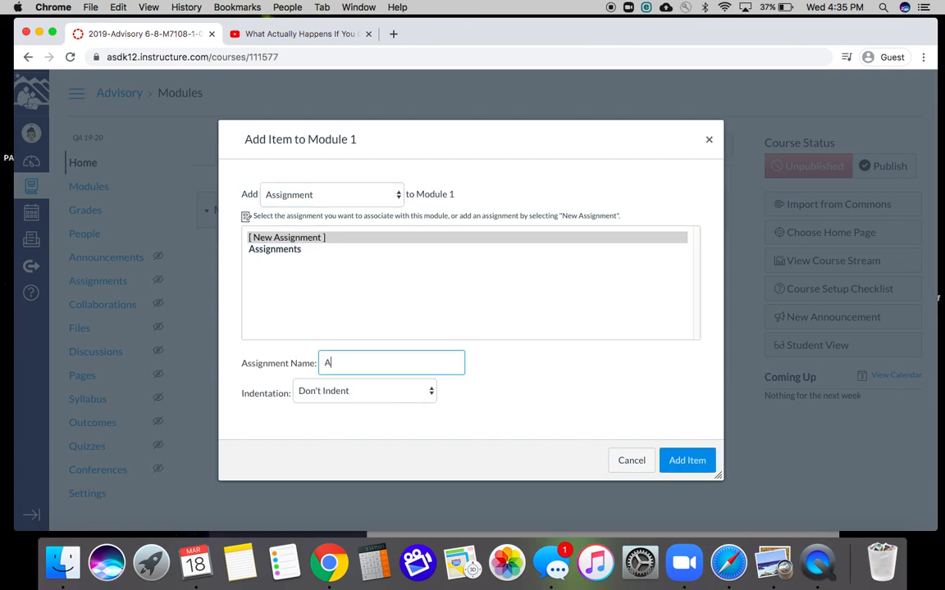
type("ssignment 1")
left_click(686, 460)
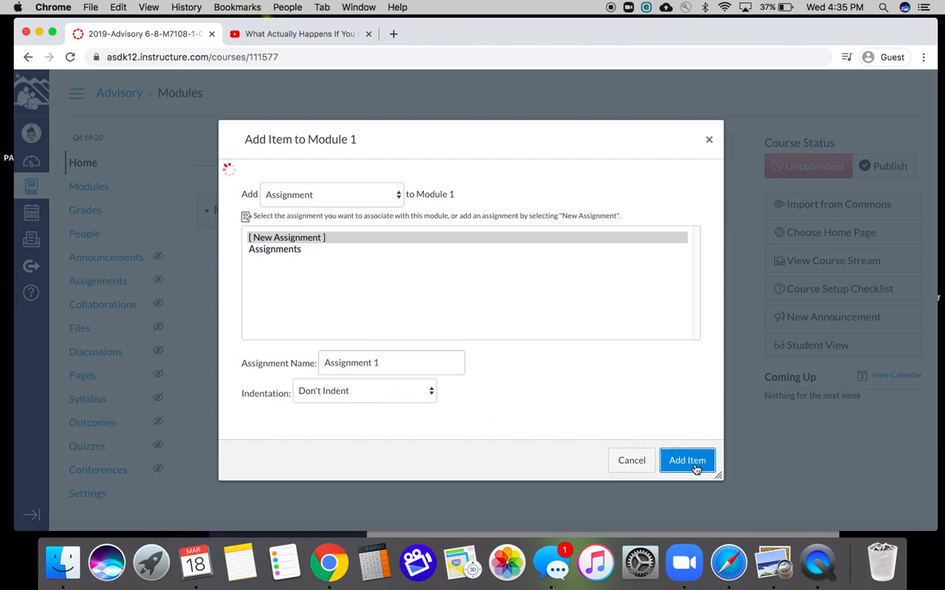